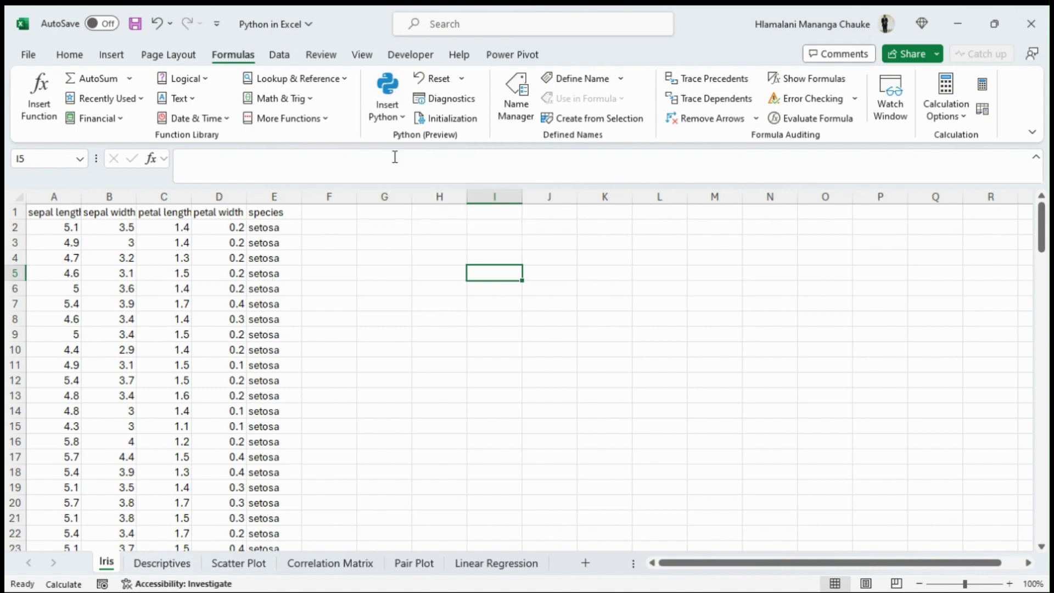
- Create a Python formula in cell I5 containing x =1, enlarging the formula bar to fit several lines of code
click(397, 81)
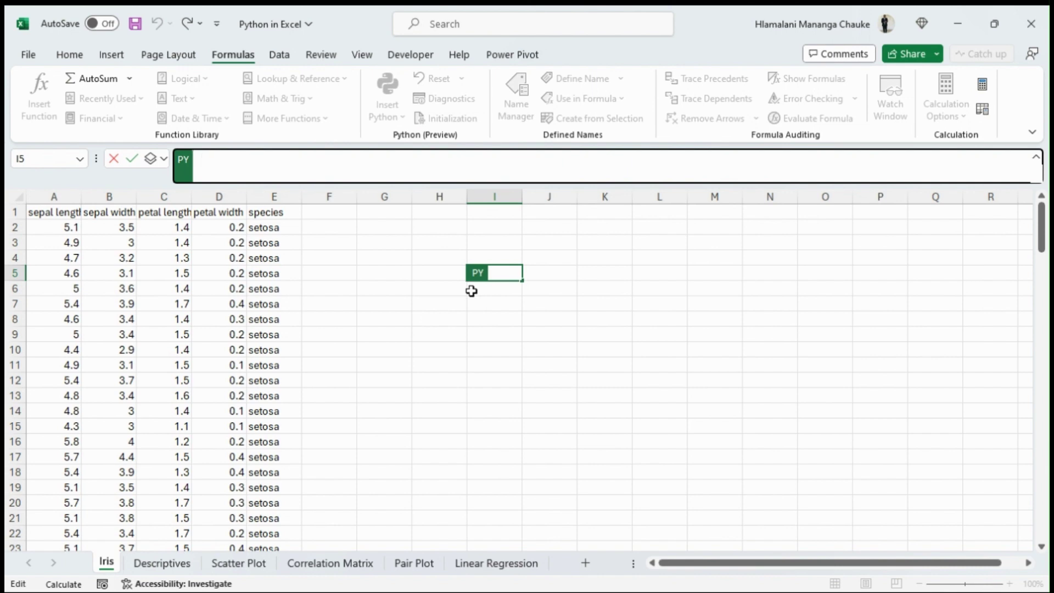
key(Escape)
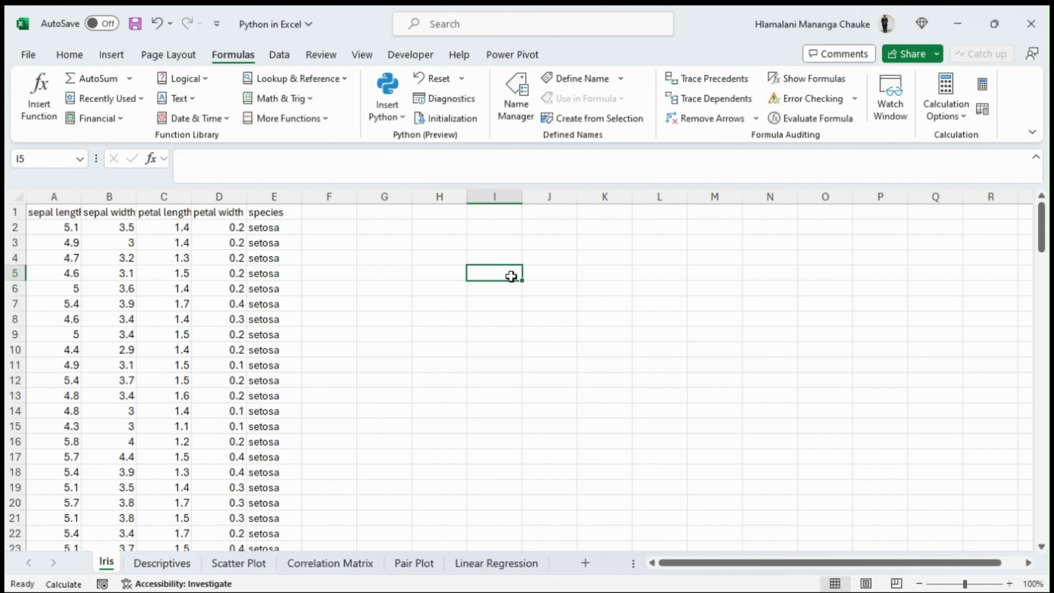
text(=)
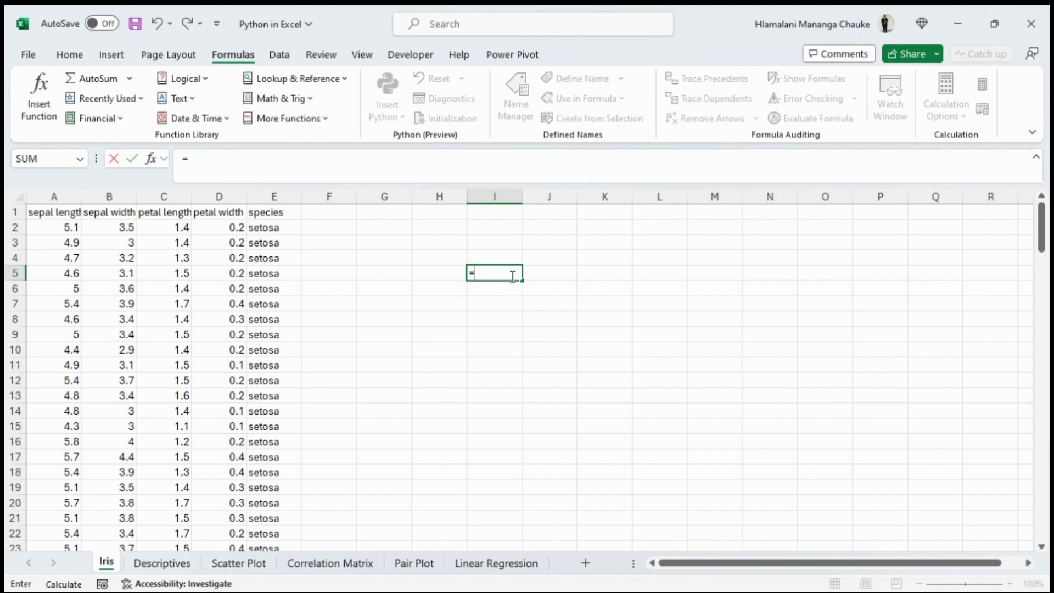
text(PY)
key(Tab)
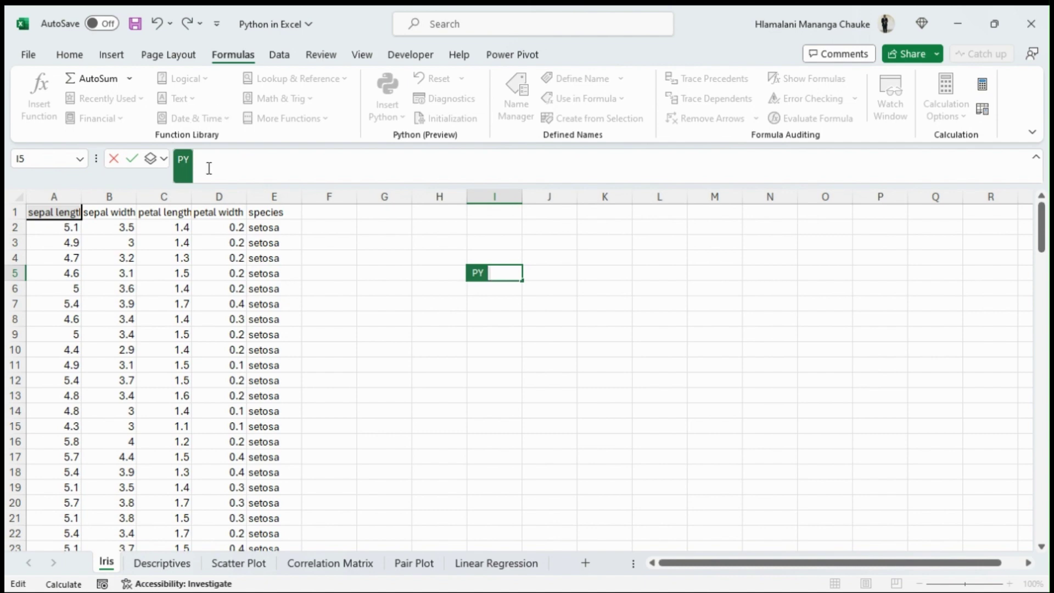
click(243, 163)
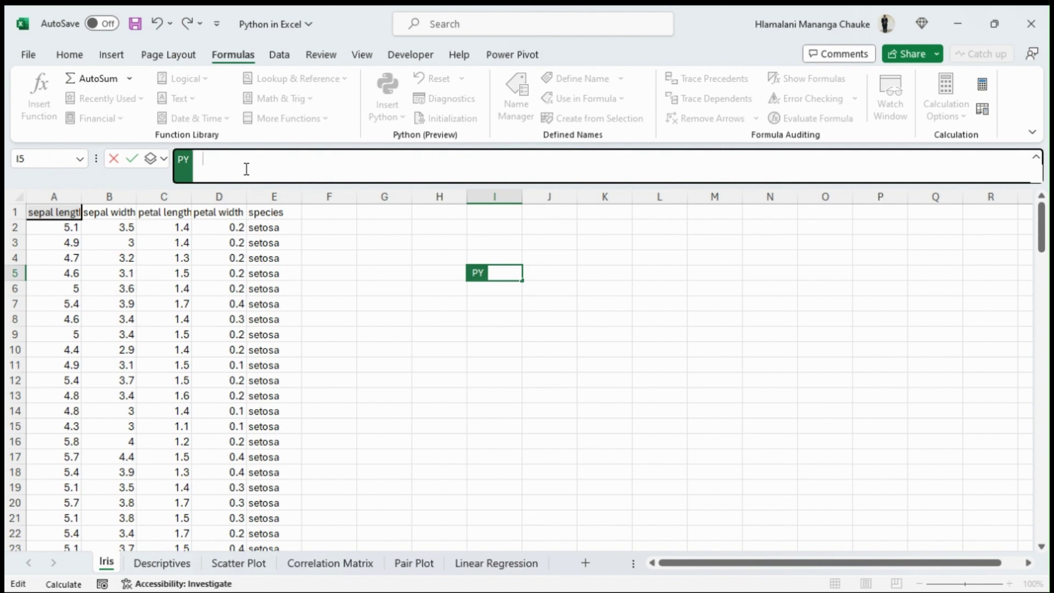
drag(263, 183, 266, 212)
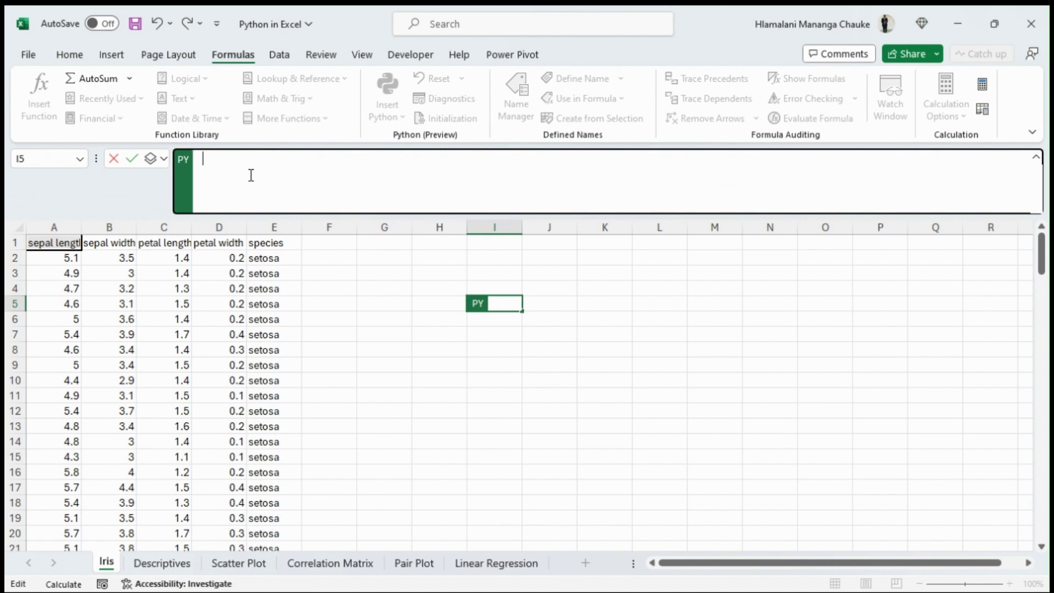
text(x =1)
key(ctrl+Return)
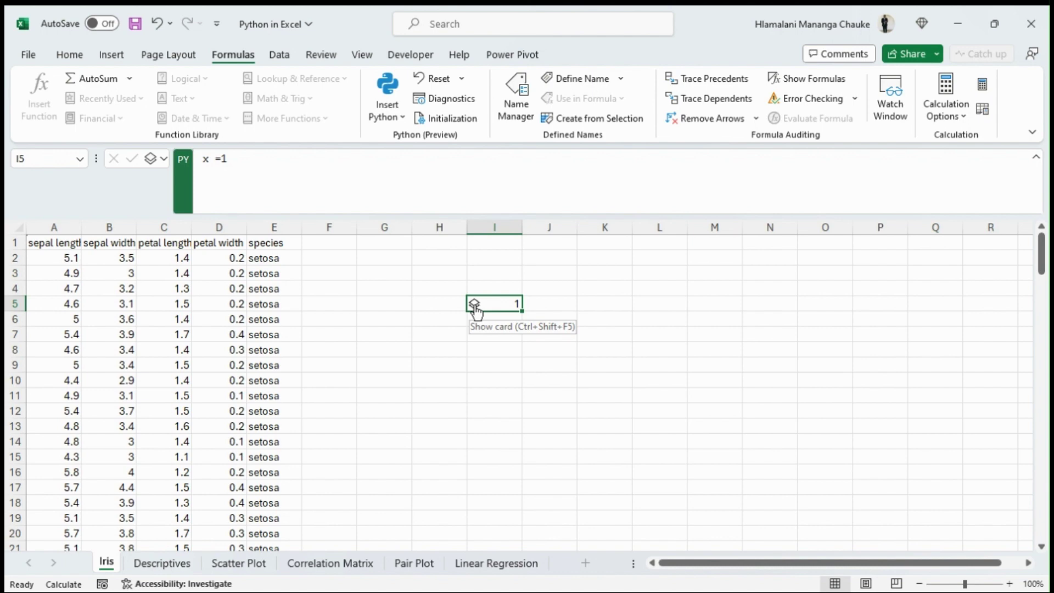
- Add a second line, y = xl("A2"), to the Python code in cell I5 and run it
click(316, 187)
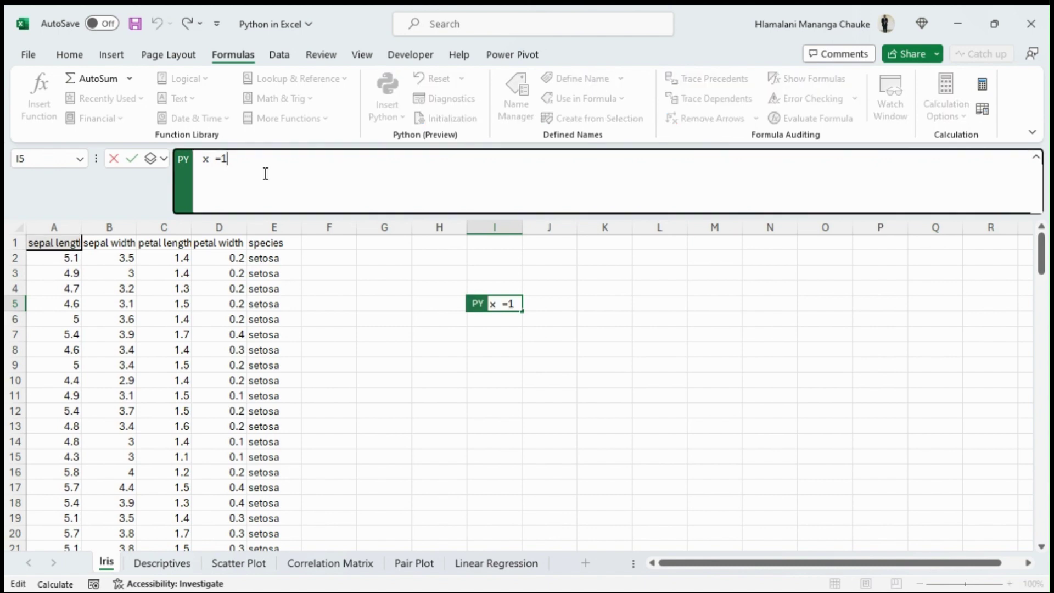
key(Return)
text(y)
text( = x)
text(1)
text(("A2)
text("")
text(A)
text(2")
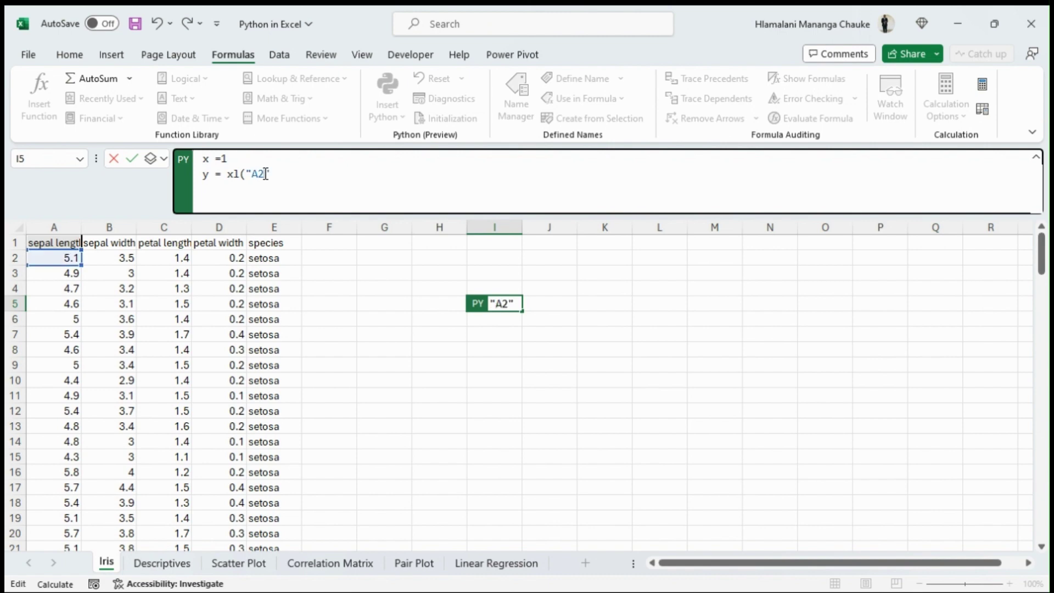
text())
key(ctrl+Return)
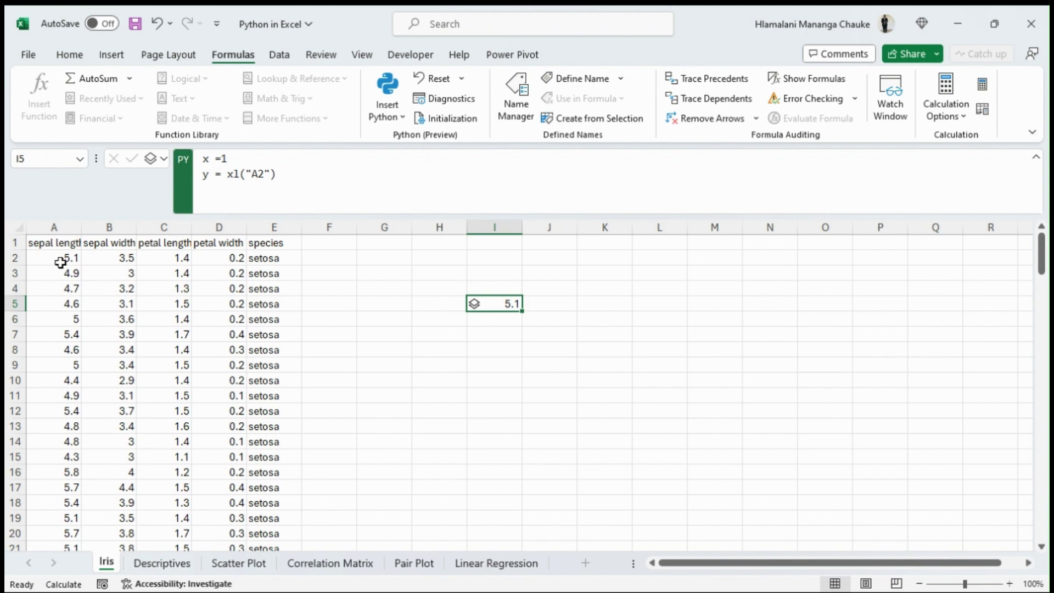
- Add a third line, z = xl("B2:C10"), to the Python code in cell I5 and run it
click(363, 182)
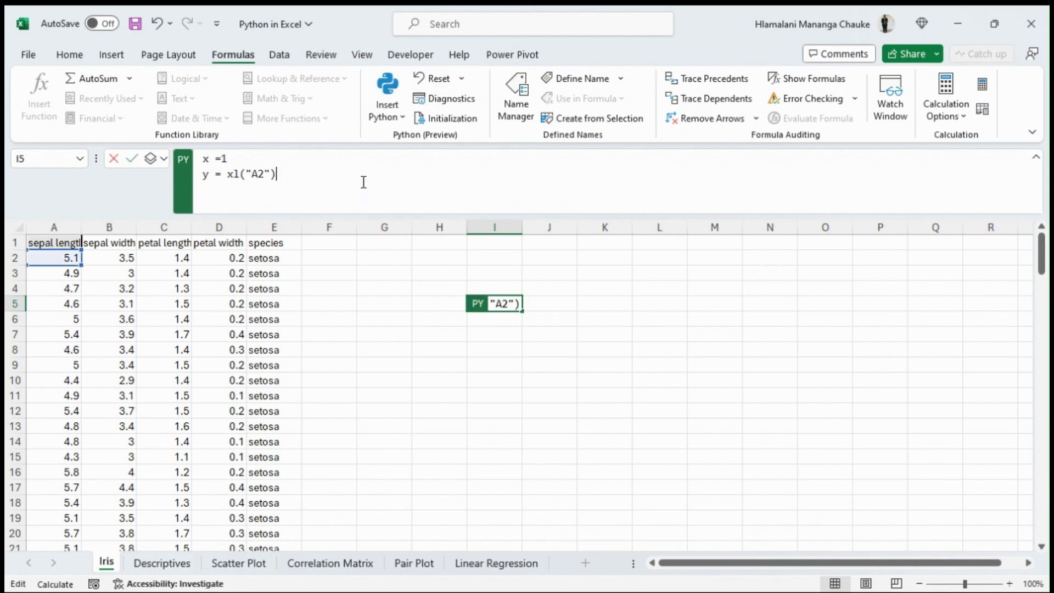
key(Return)
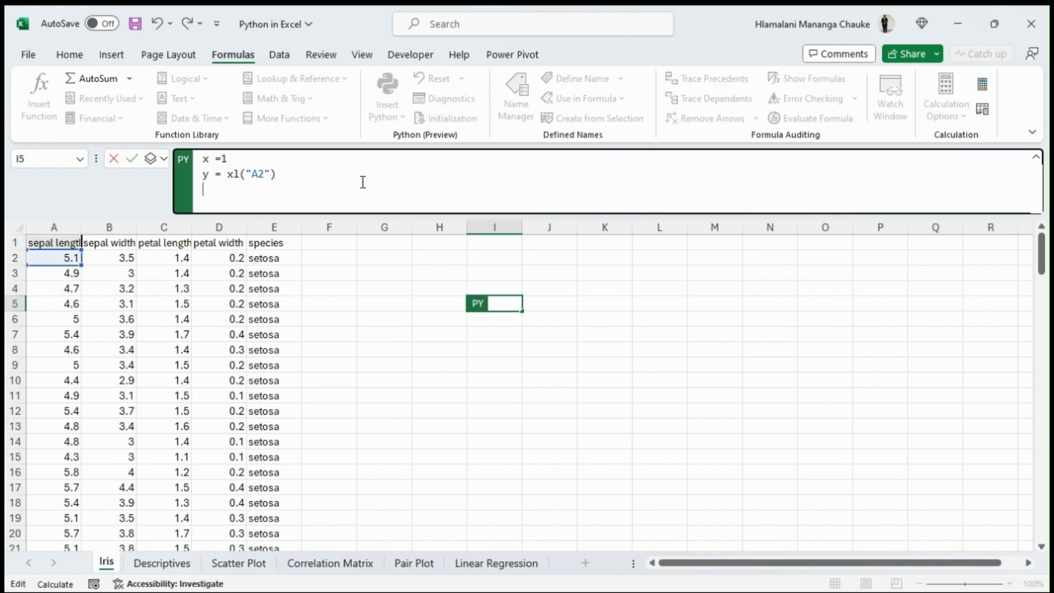
text(z = X)
key(BackSpace)
text(xl)
text(()
text("")
text(B2)
text(:)
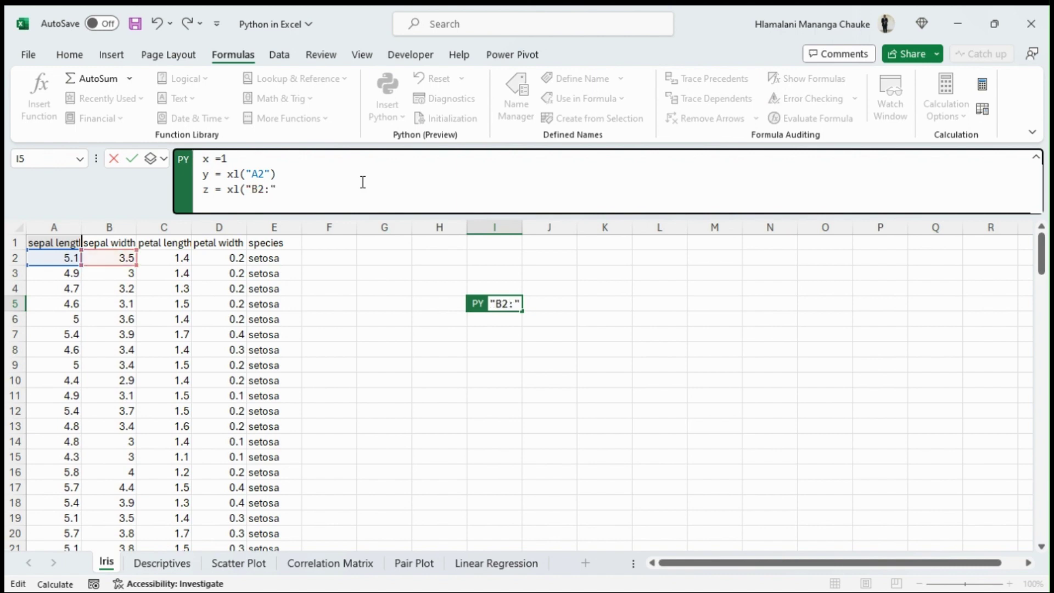
text(C10)
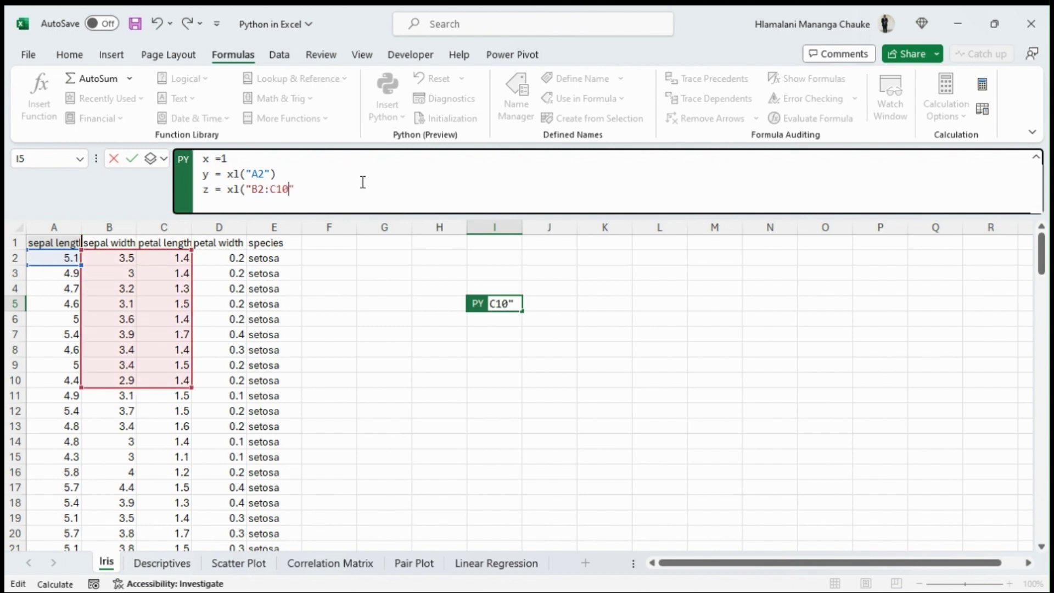
text())
key(ctrl+Return)
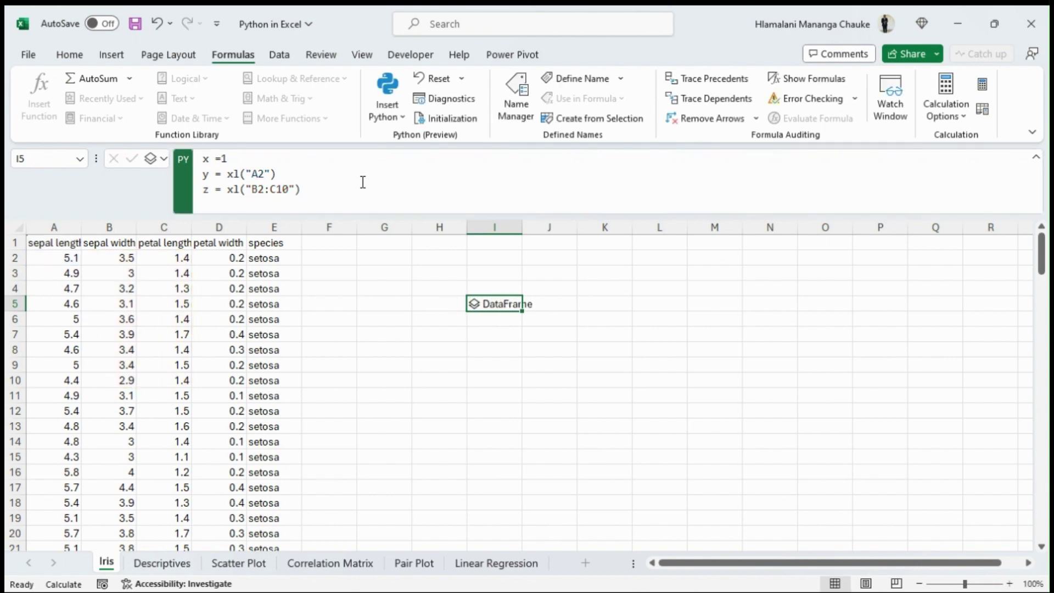
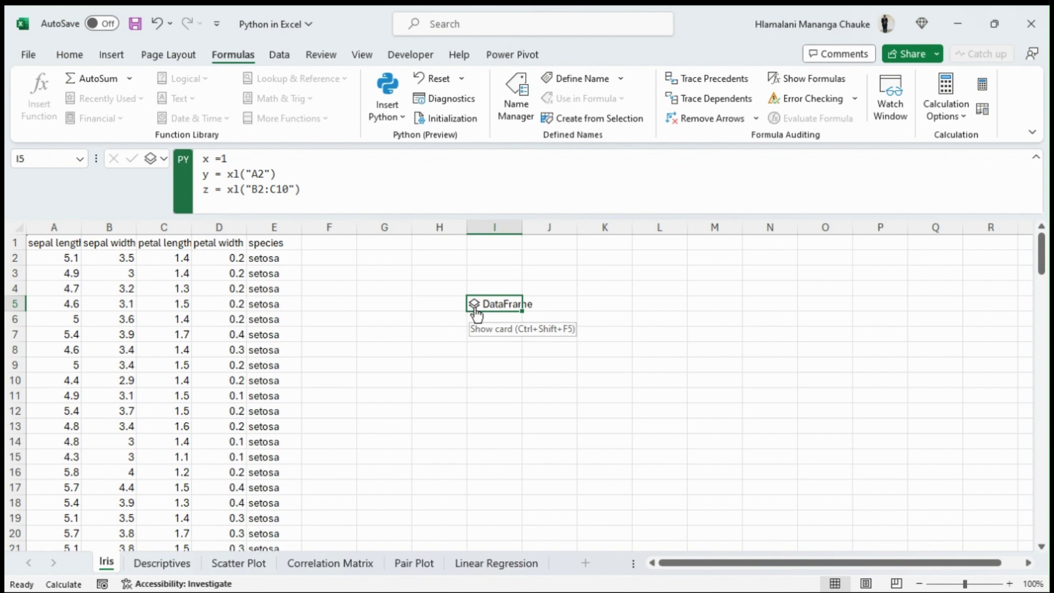
- Preview the DataFrame card of cell I5, close it, and set the cell's Python output to Excel Value
click(474, 306)
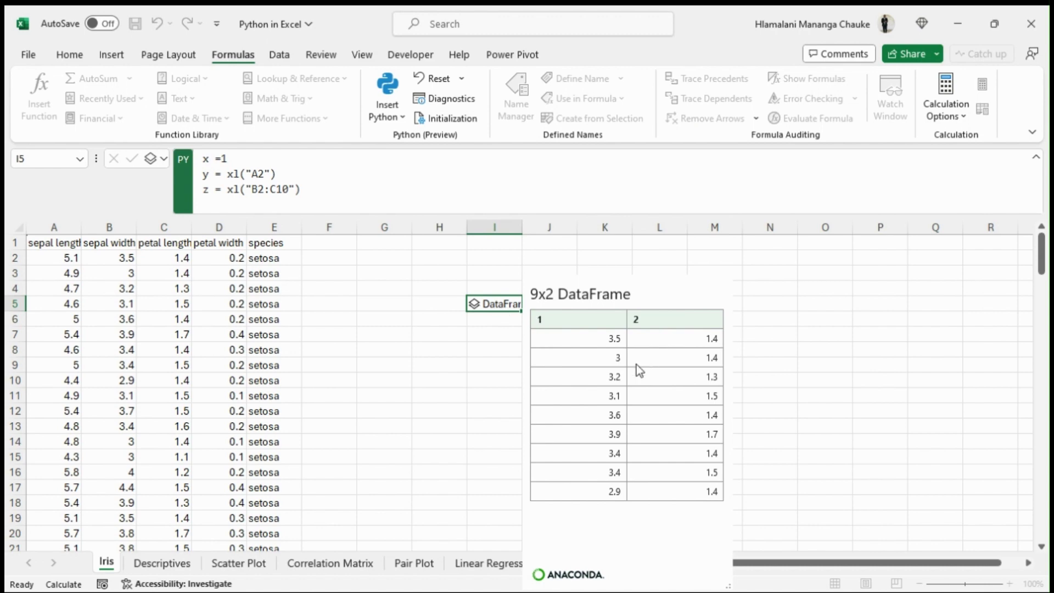
click(474, 303)
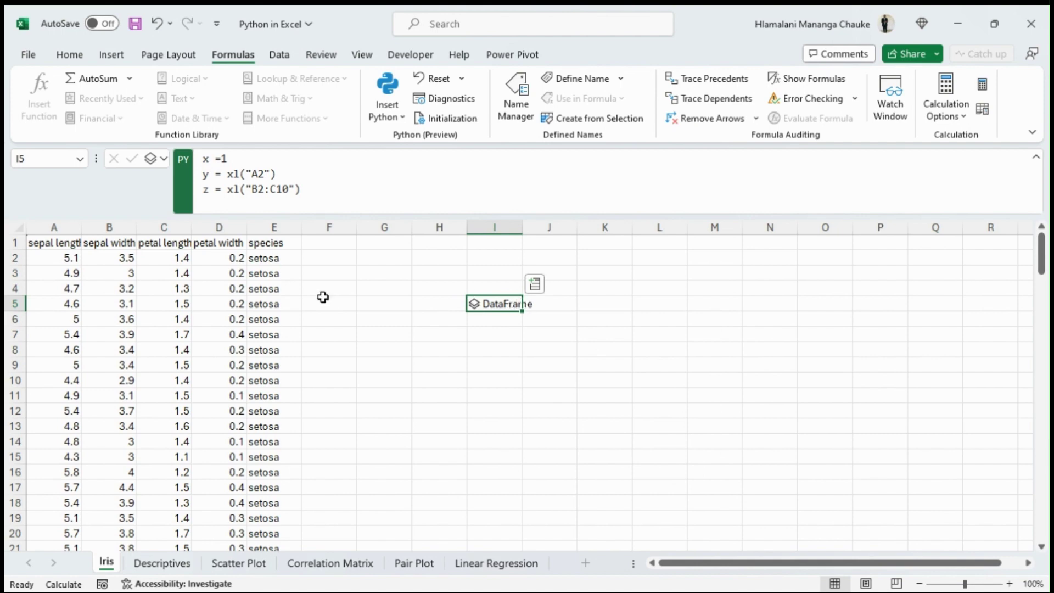
click(161, 160)
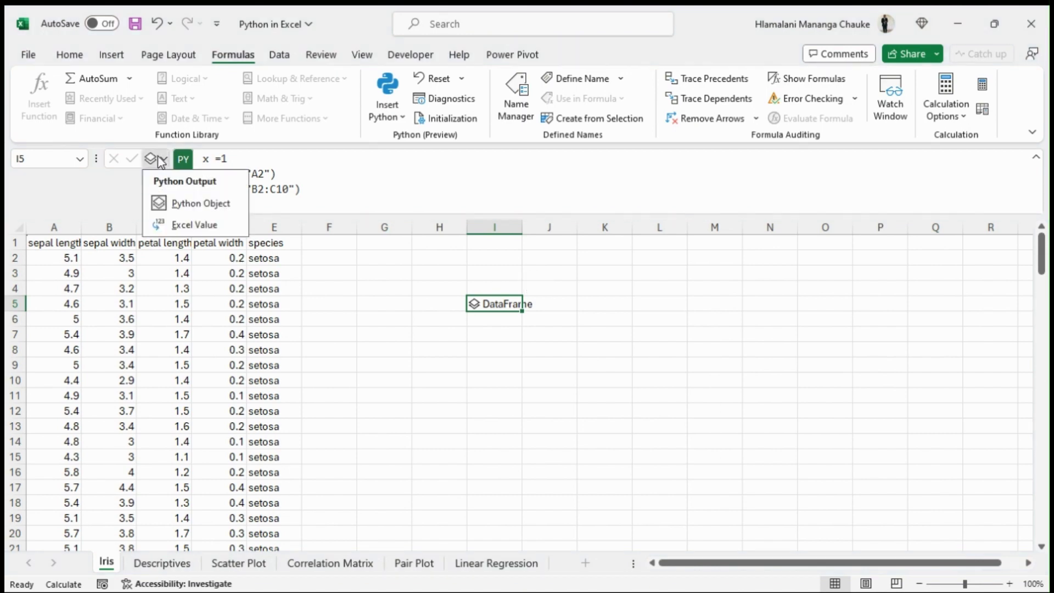
click(194, 225)
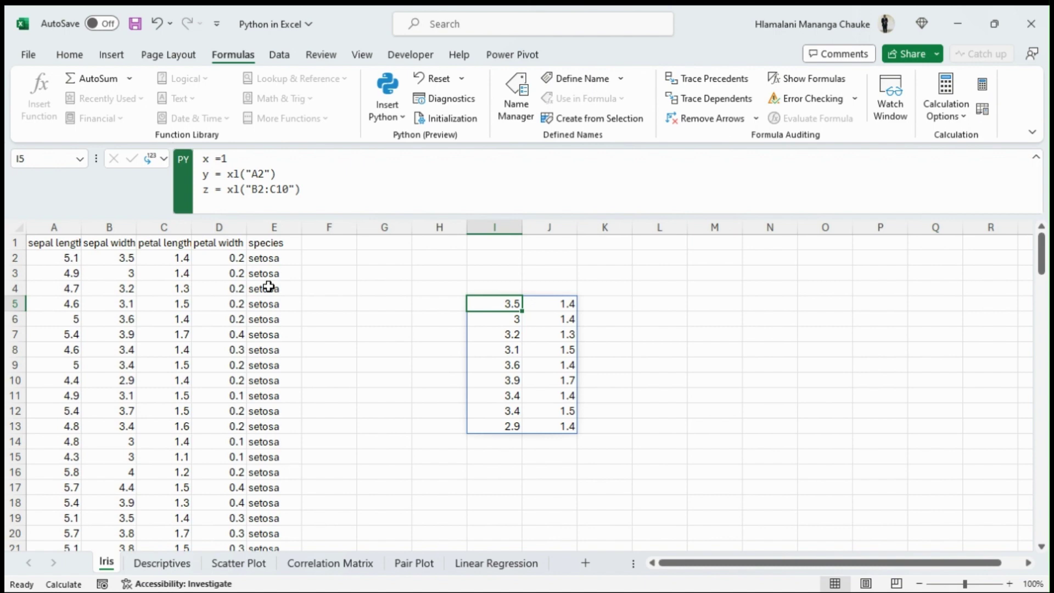
- Review the Python code in cell I5, highlighting its last line, and rerun it without edits
click(252, 156)
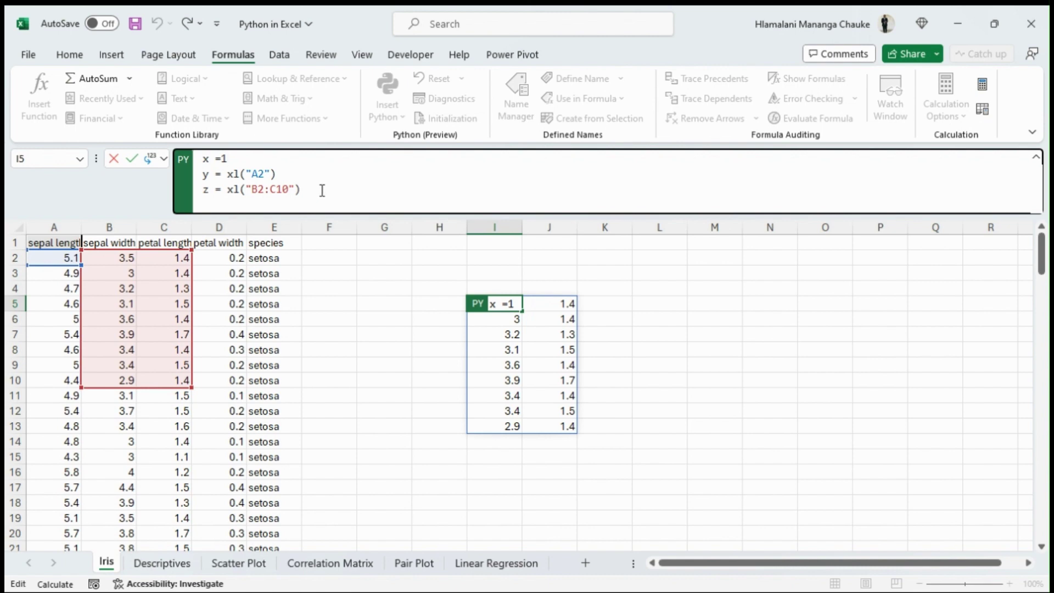
drag(323, 190, 203, 192)
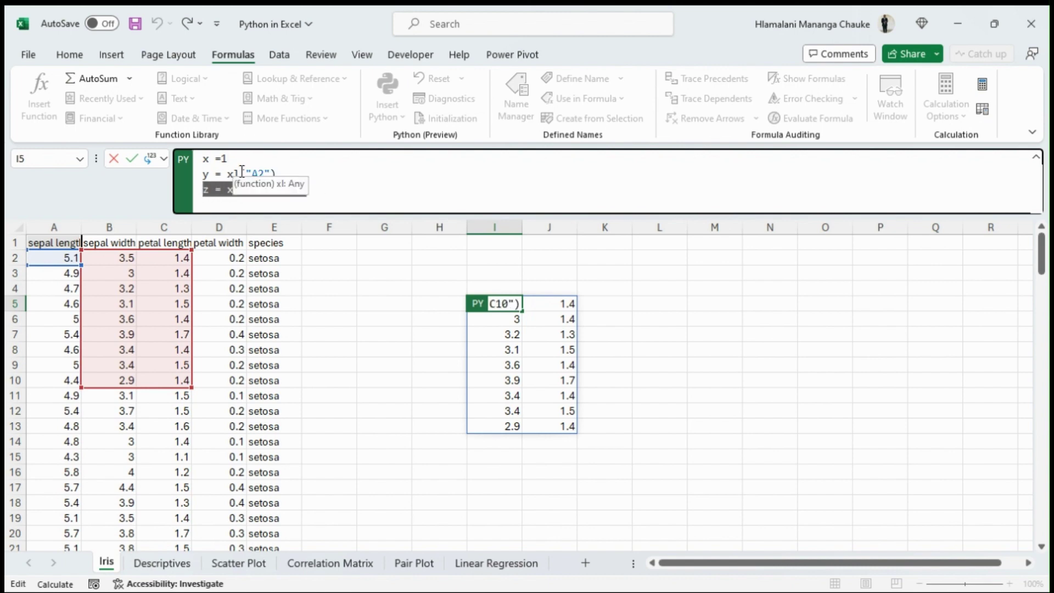
click(336, 202)
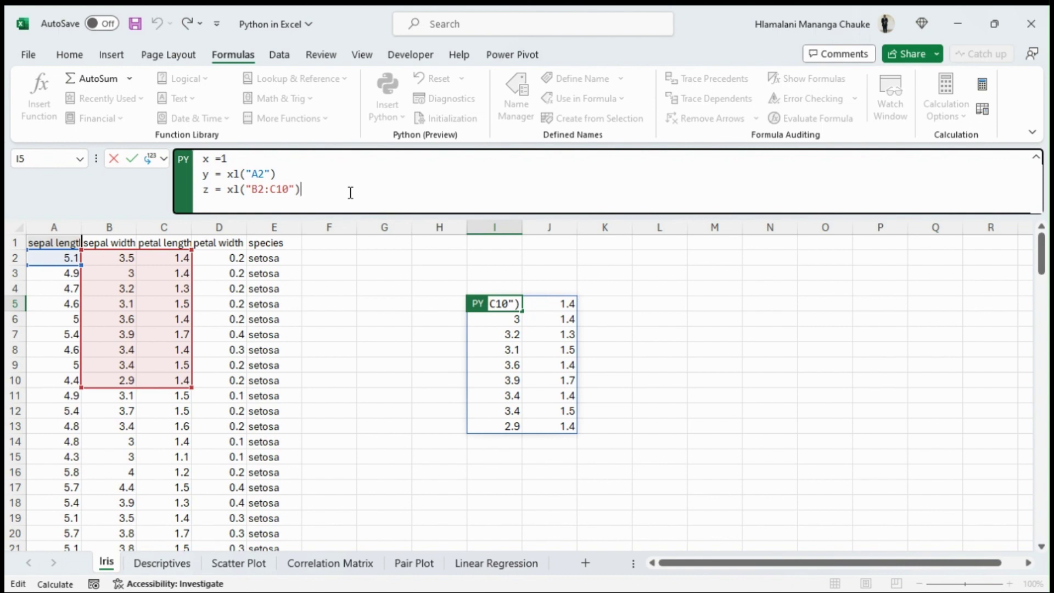
key(ctrl+Return)
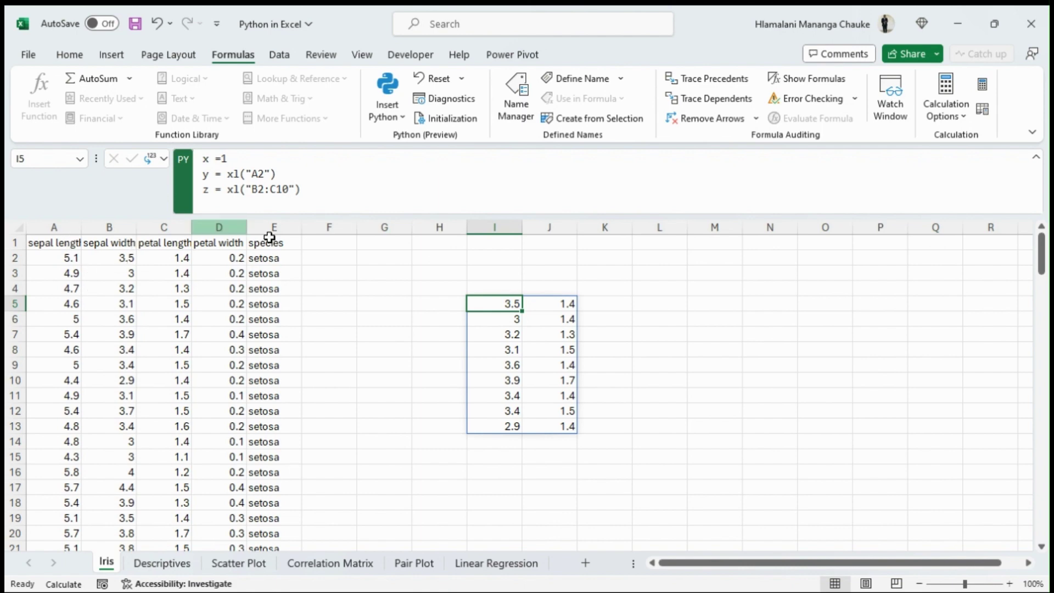
- Examine the Python code in cell A1 that loads the iris dataset, along with the header row of its output
click(61, 246)
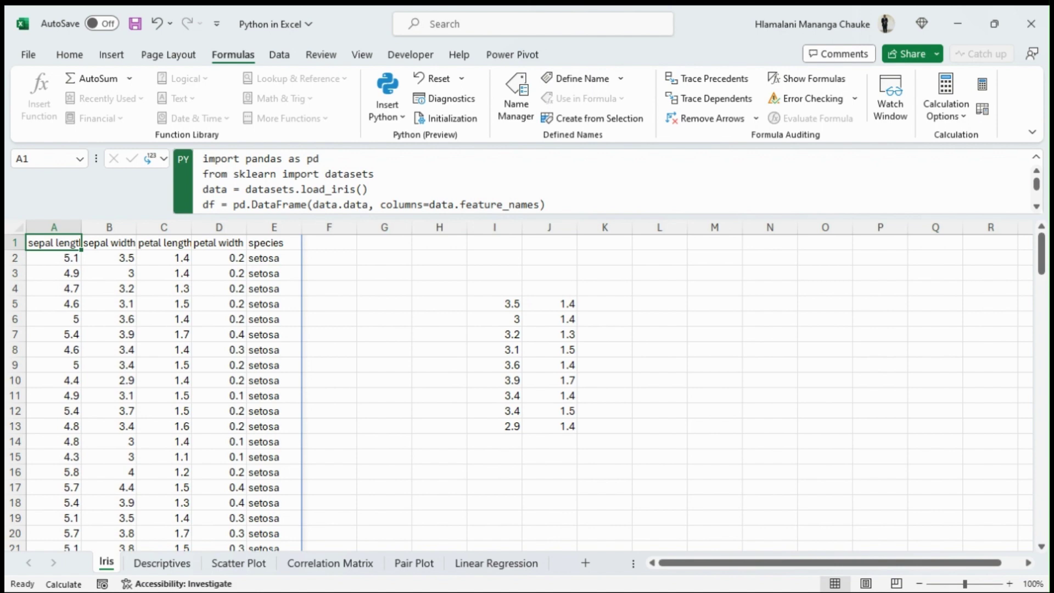
click(13, 242)
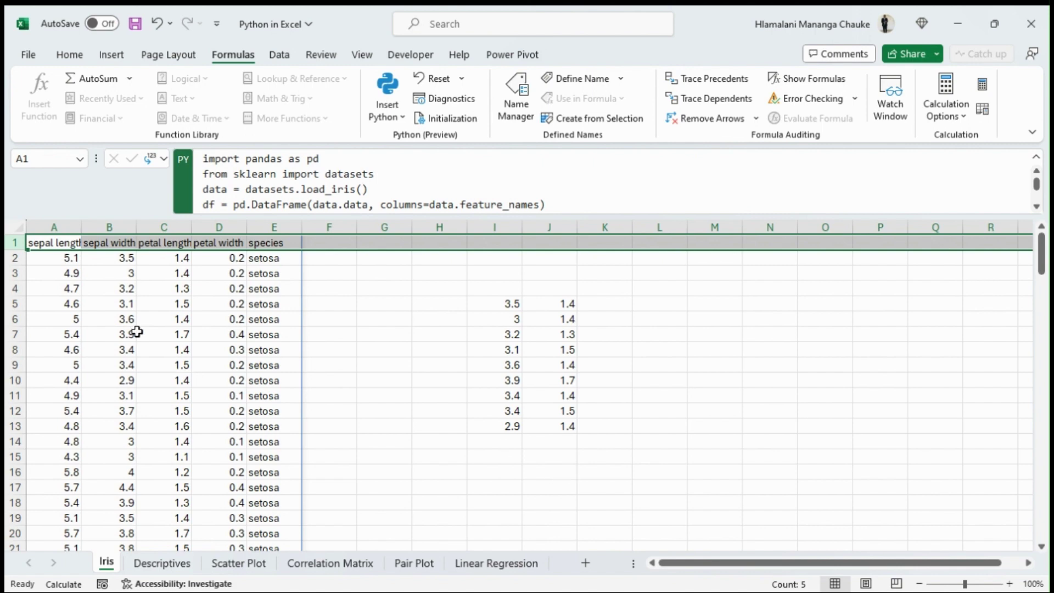
click(58, 243)
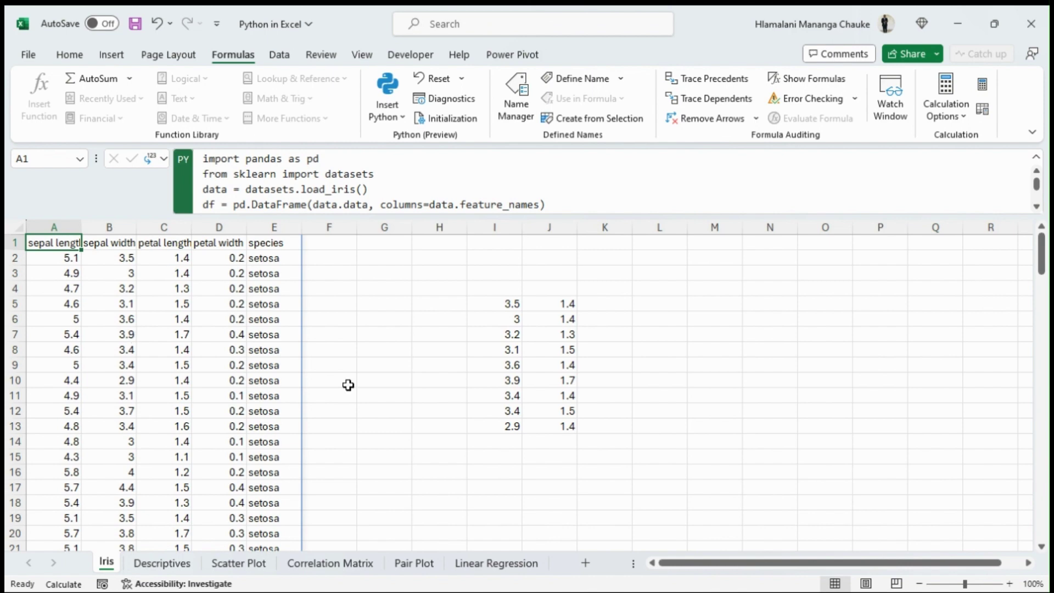
click(368, 386)
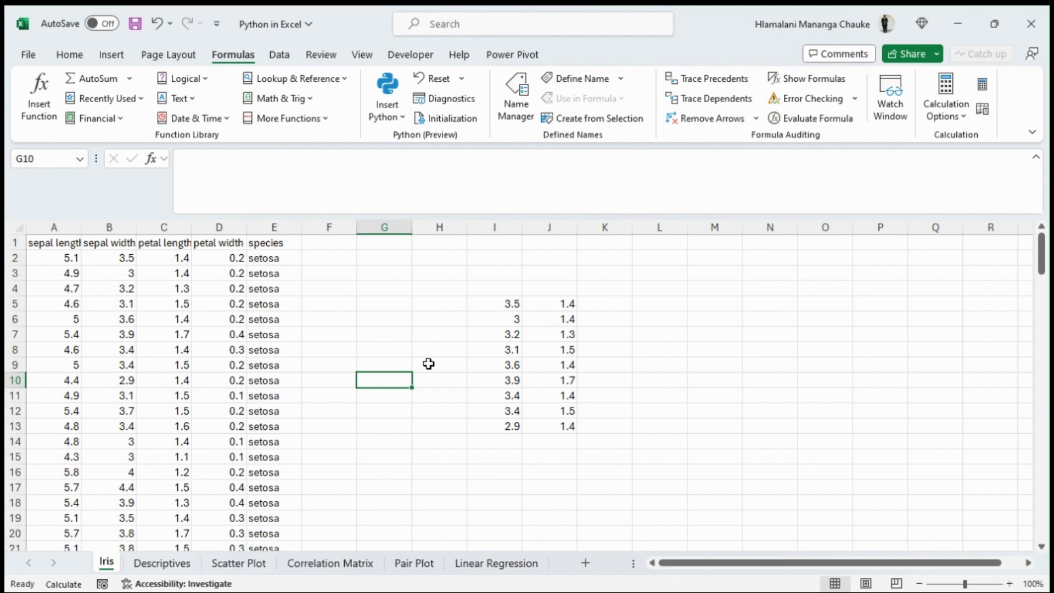
- Set the Python output of cell A1 to Python Object so the iris table collapses into a single cell
click(64, 247)
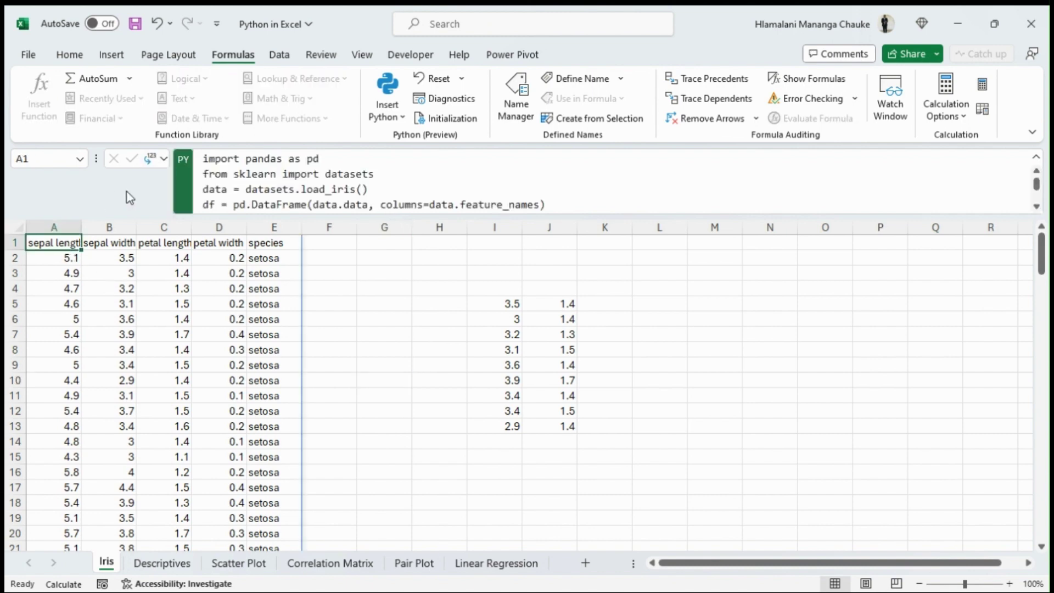
click(152, 161)
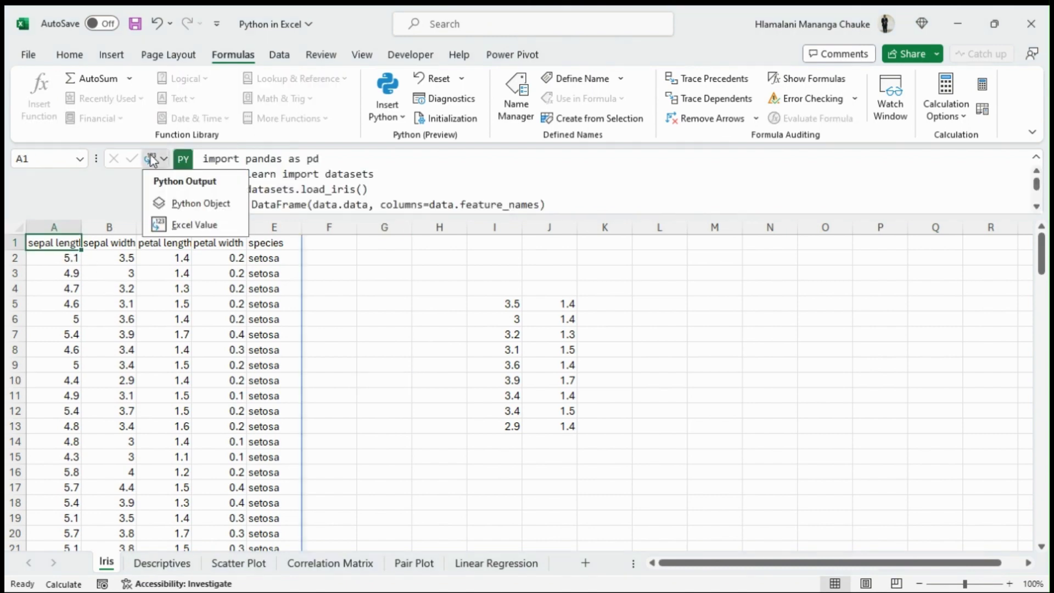
click(195, 211)
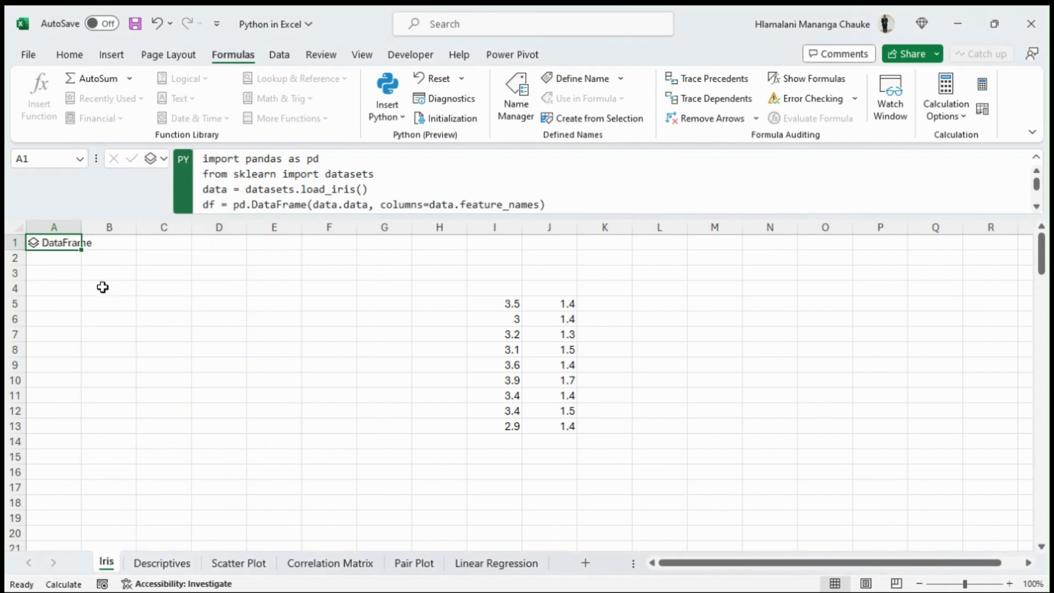
- Check the workbook's available calculation modes without changing them, and recalculate the workbook manually
click(714, 364)
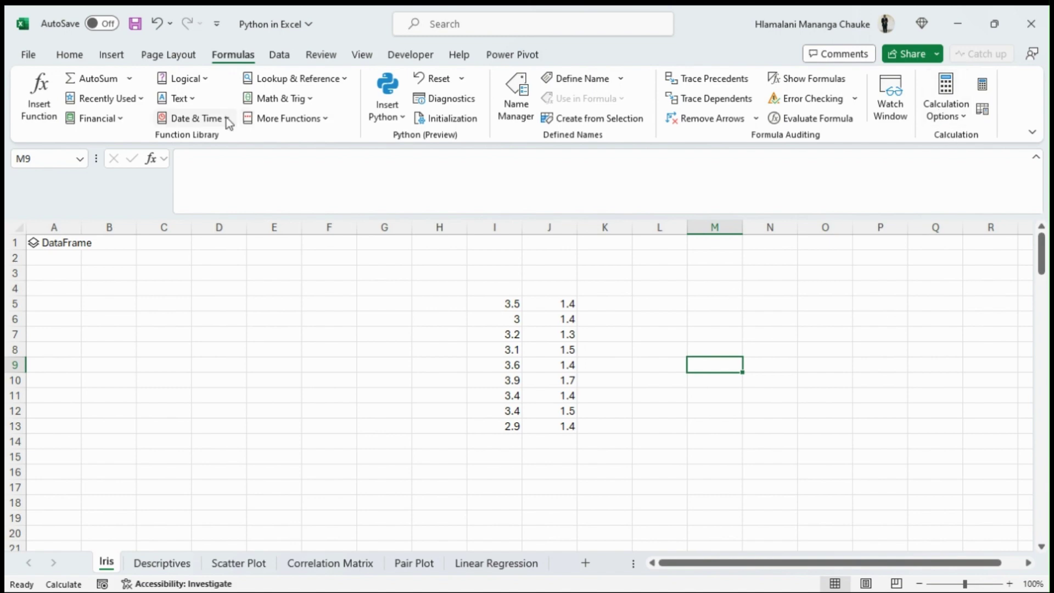
click(954, 108)
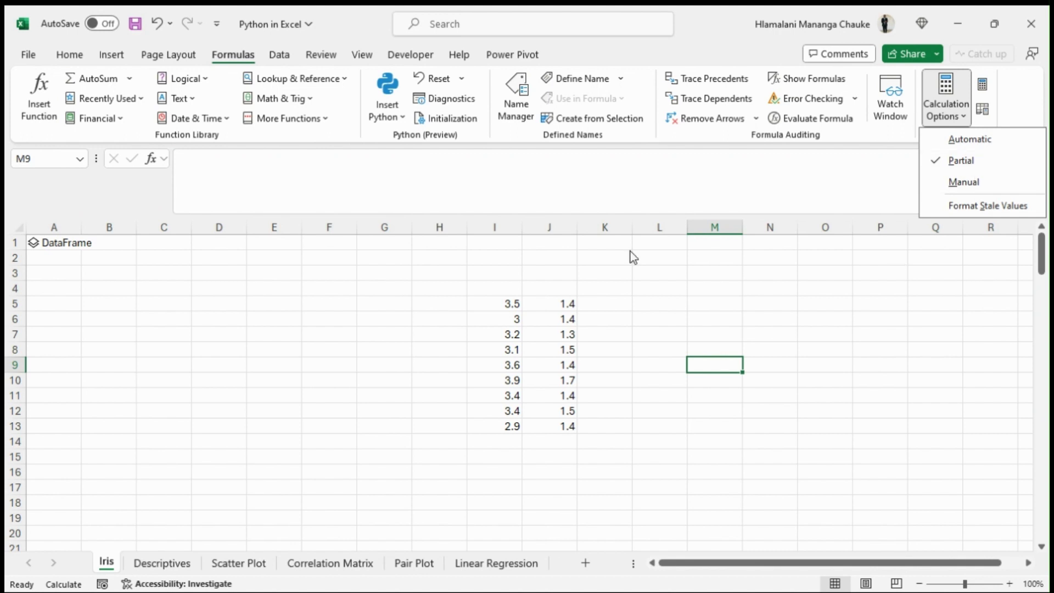
click(607, 278)
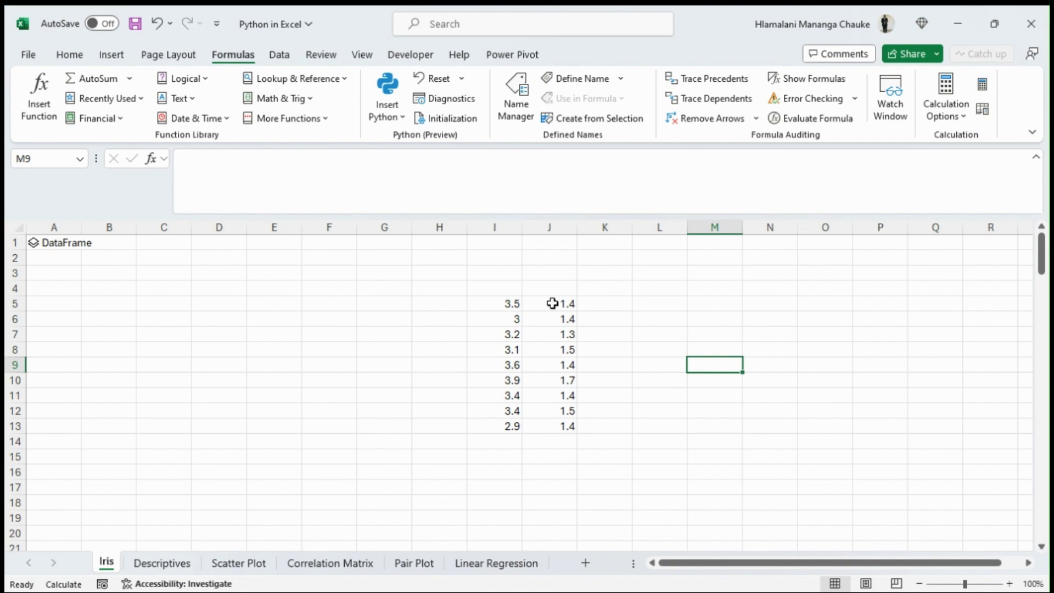
click(981, 88)
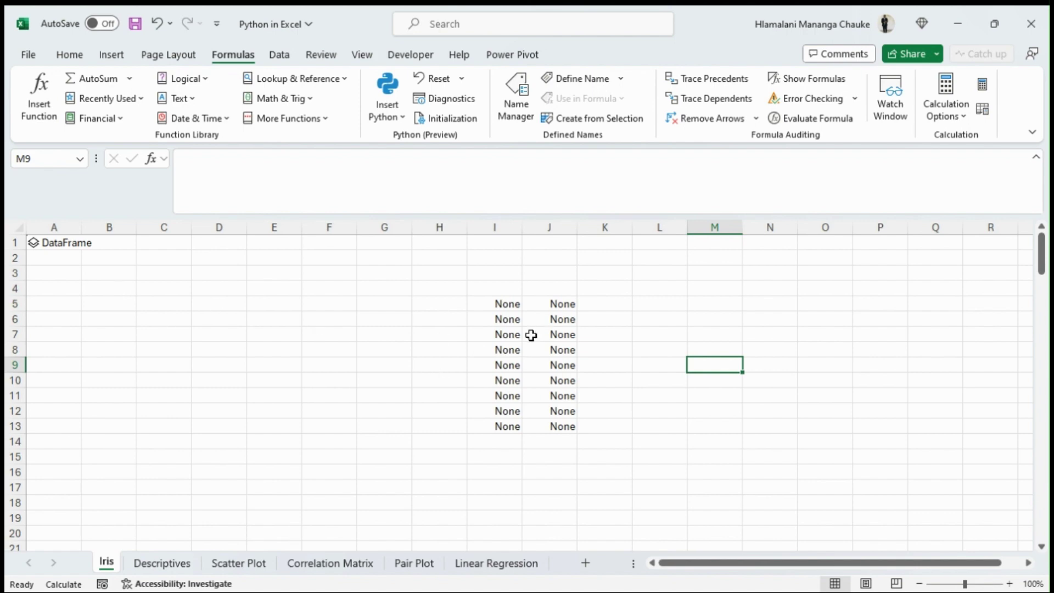
- Check the workbook's calculation options and set the Python output of cell A1 to Python Object
click(945, 107)
click(951, 151)
key(ctrl+Home)
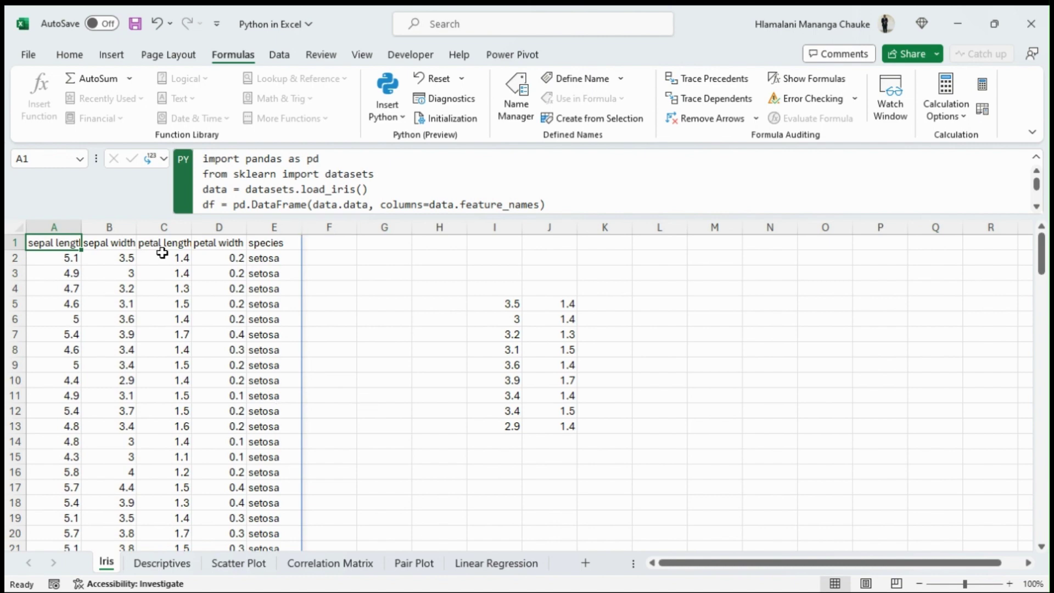
click(157, 160)
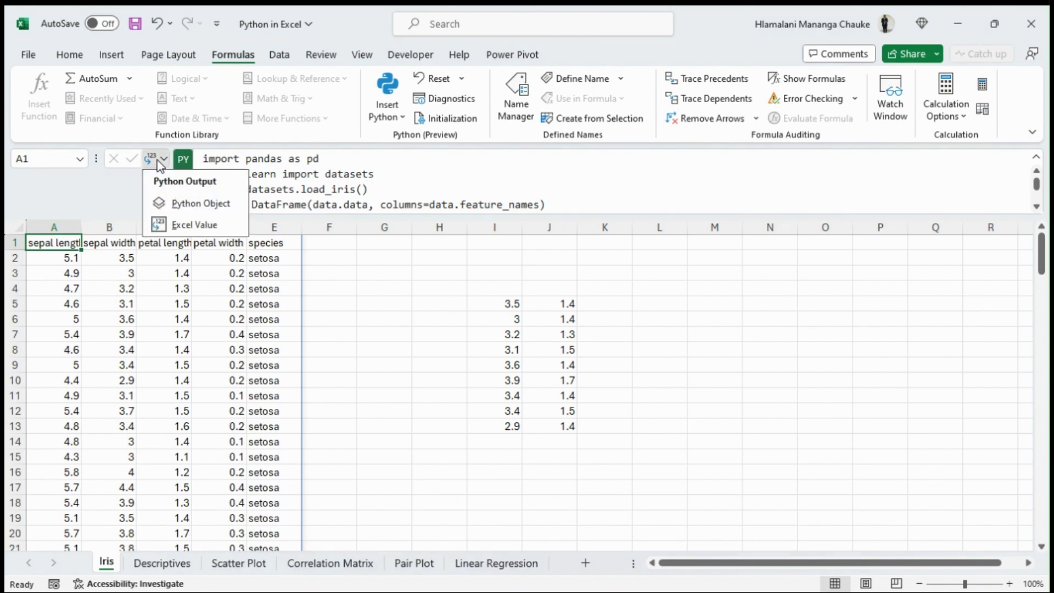
click(175, 206)
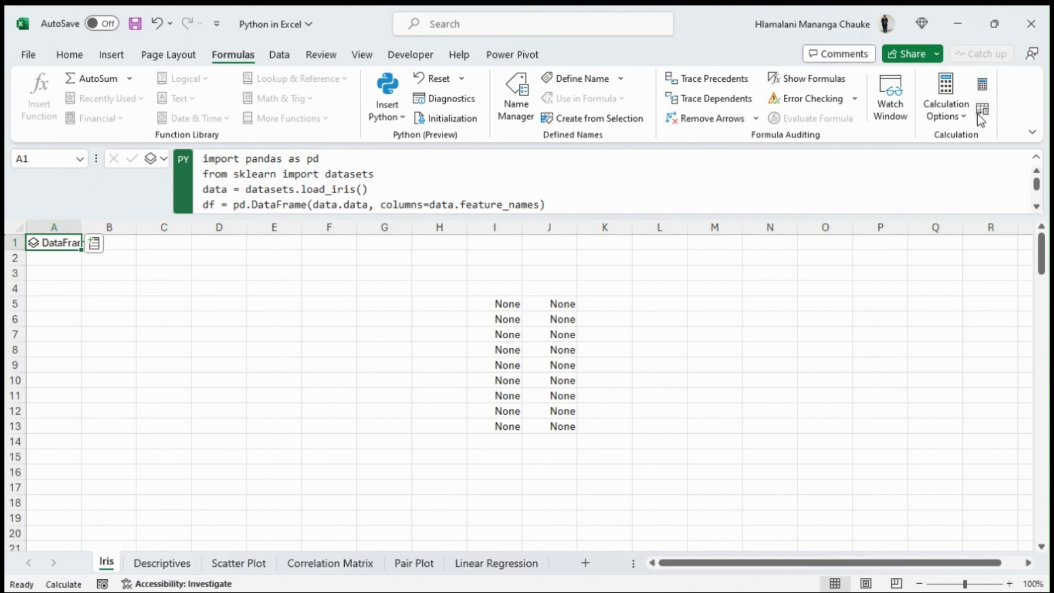
- Look over the Automatic, Partial and Manual calculation modes and close the list without changing the mode
click(952, 117)
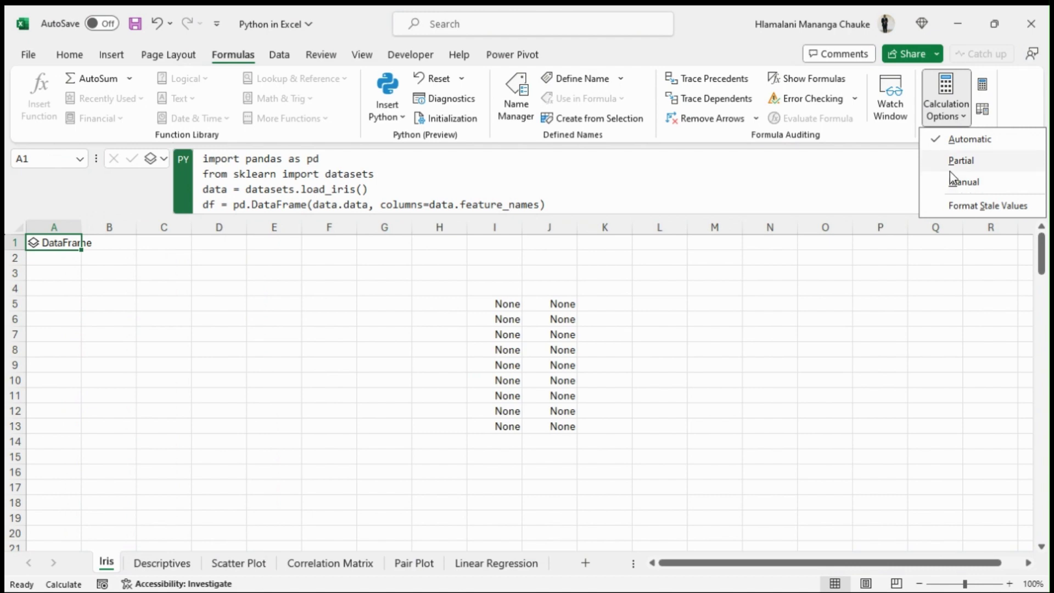
click(442, 325)
click(443, 324)
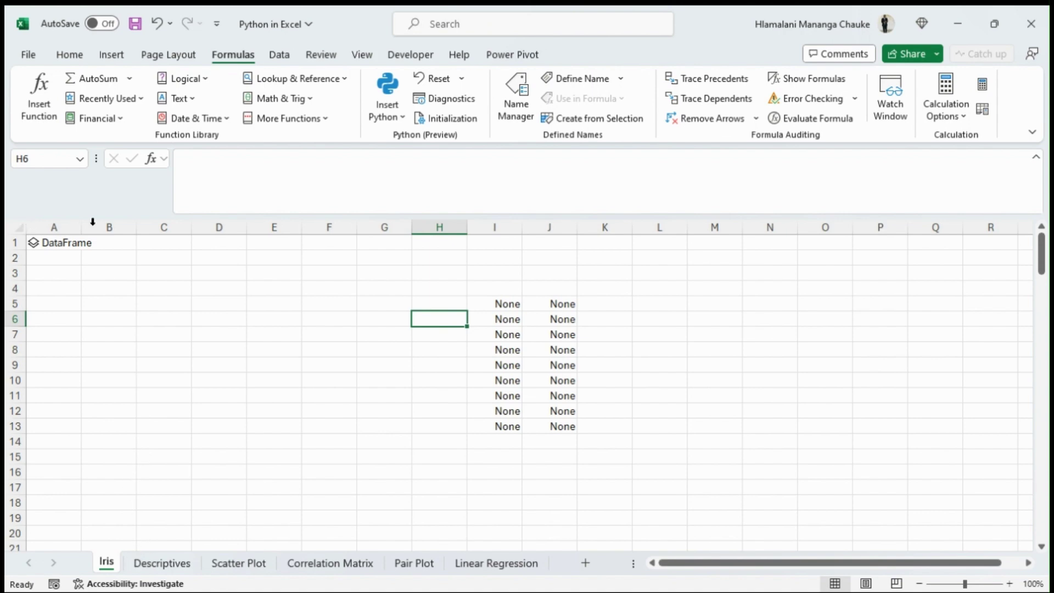
- Set the Python output of cell A1 on the Iris sheet to Excel Value
click(151, 159)
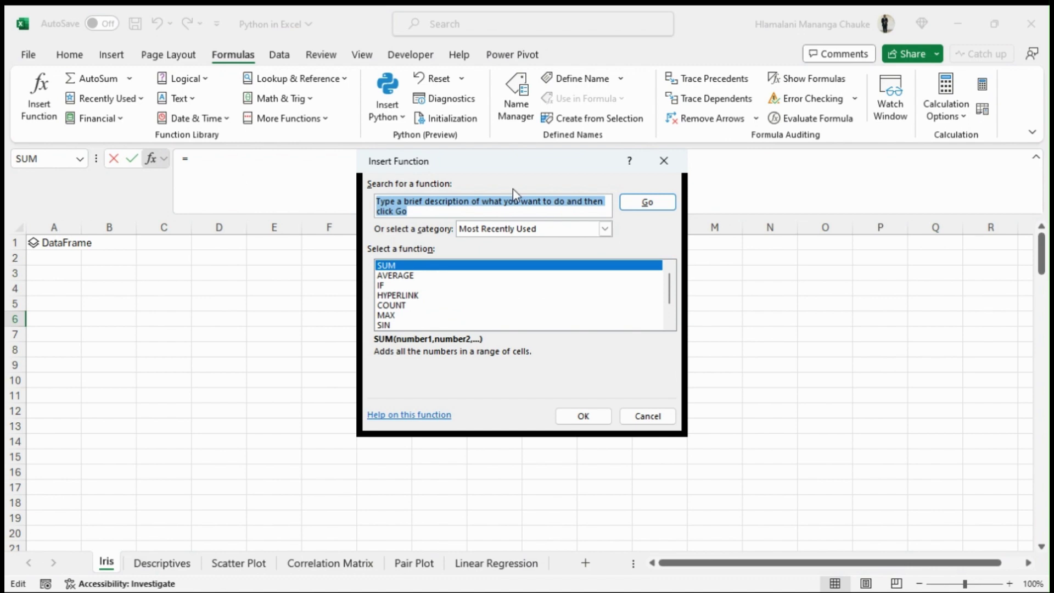
click(664, 160)
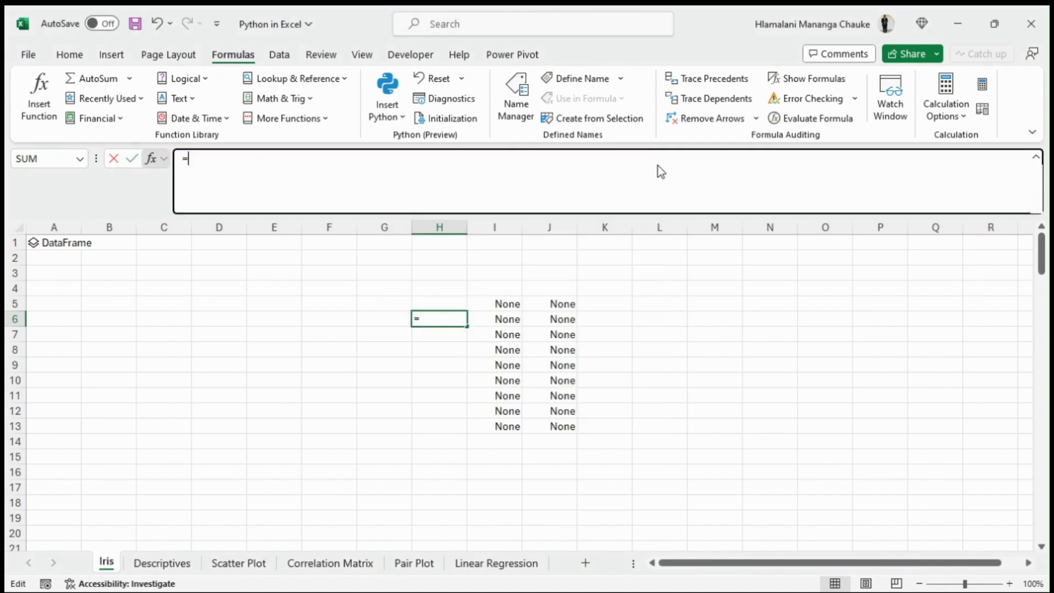
click(43, 246)
click(152, 160)
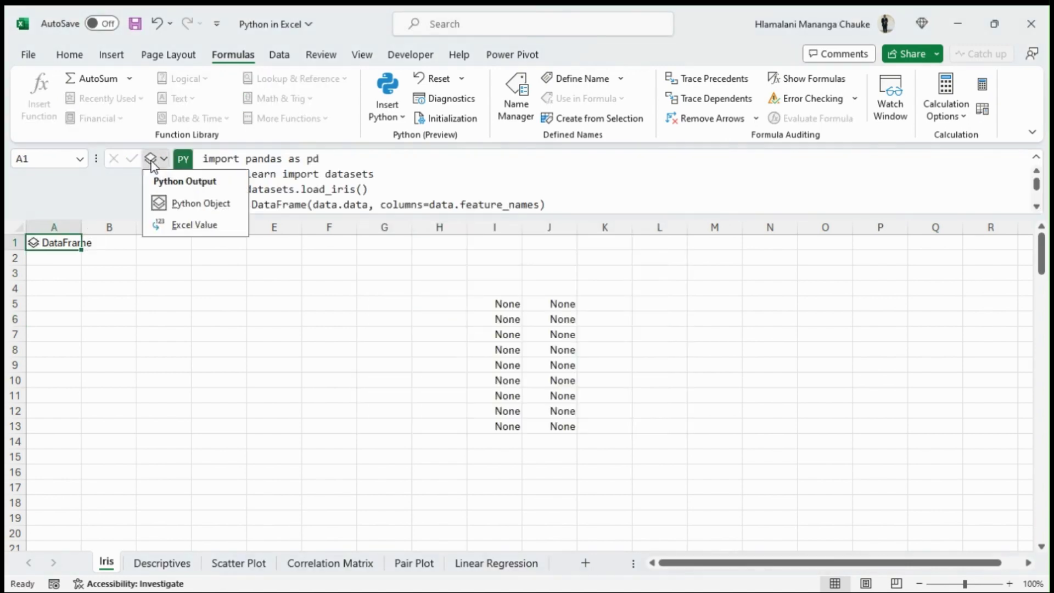
click(196, 225)
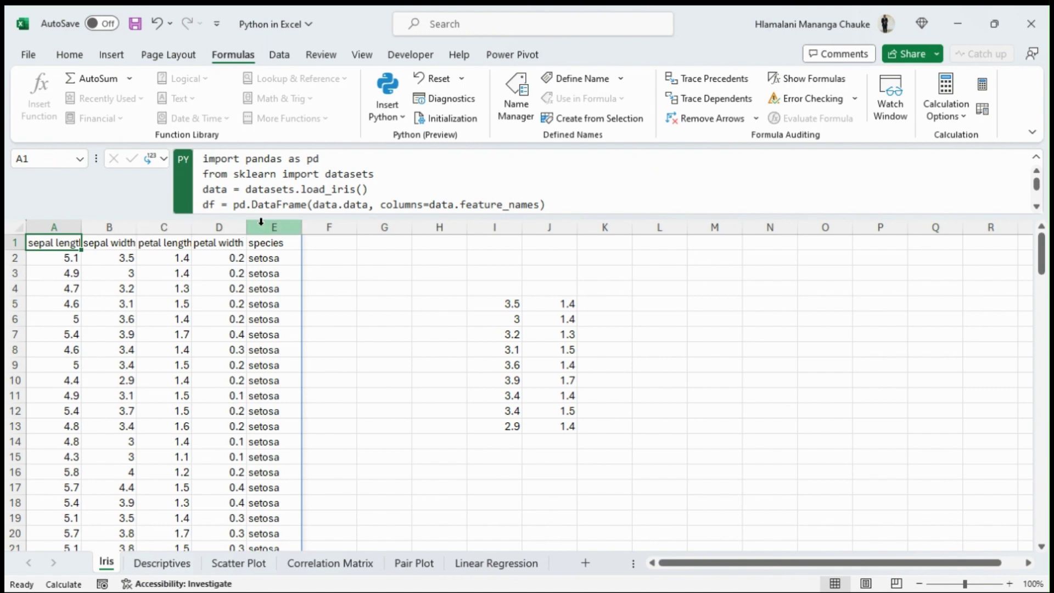
- Enlarge the formula bar to fit all of cell A1's code and look through the rows of the iris table
drag(264, 214, 264, 258)
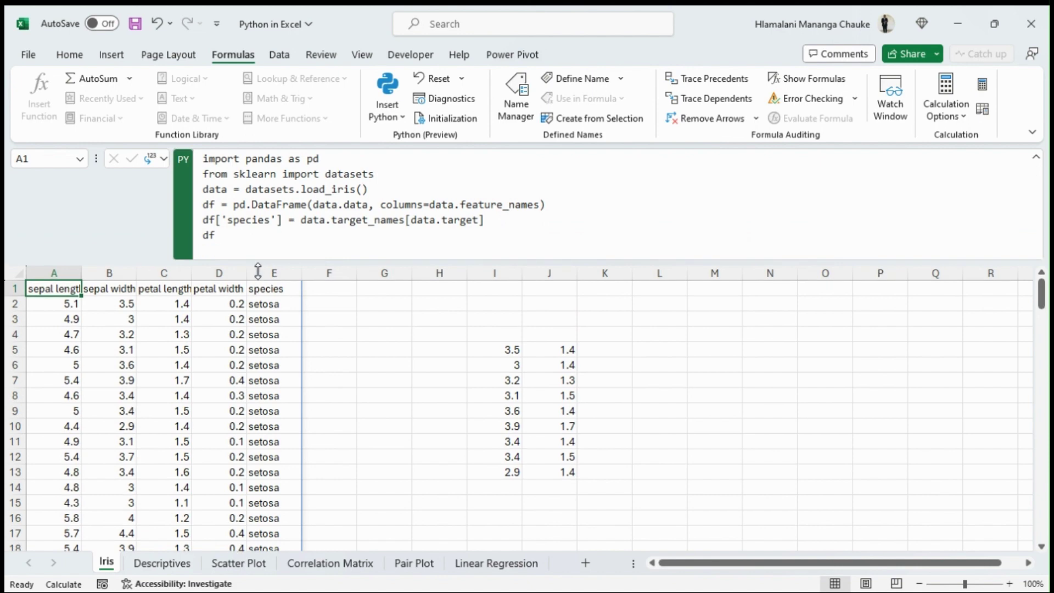
scroll(183, 405, down, 6)
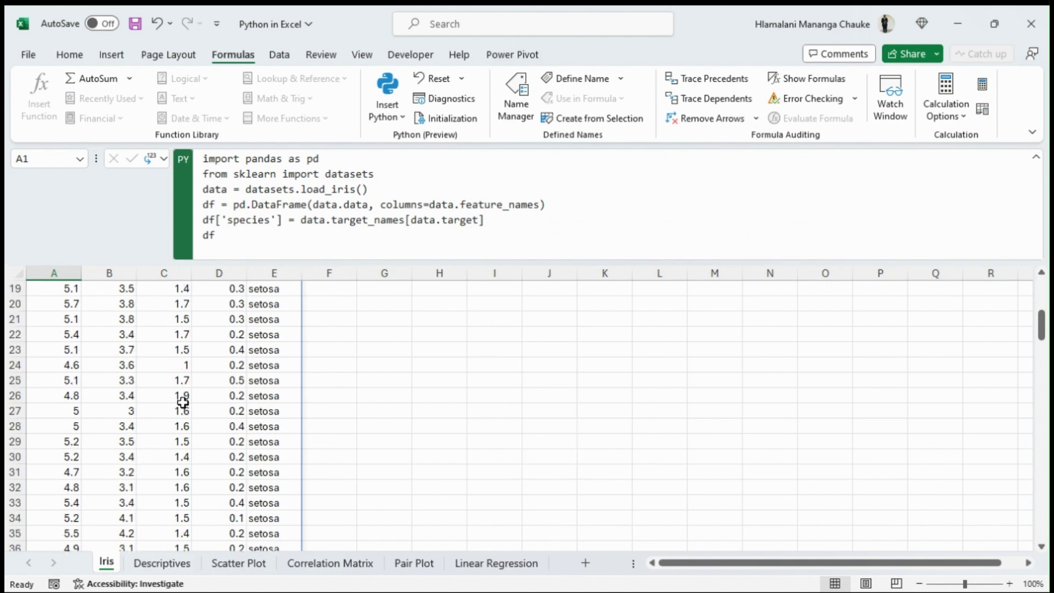
scroll(181, 400, up, 3)
scroll(168, 429, down, 9)
scroll(168, 430, down, 11)
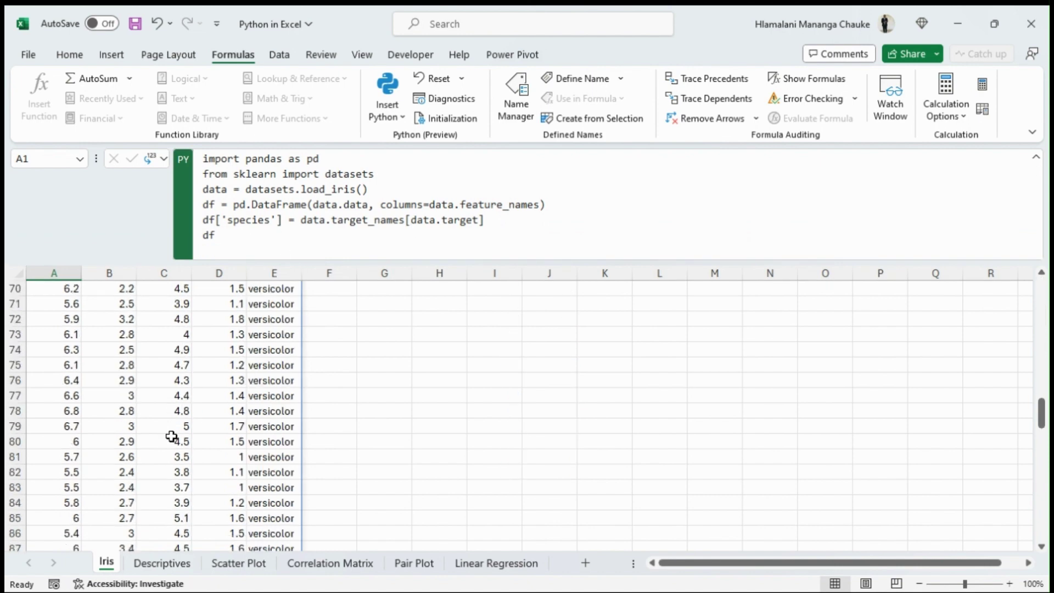
scroll(170, 431, up, 18)
scroll(171, 437, up, 5)
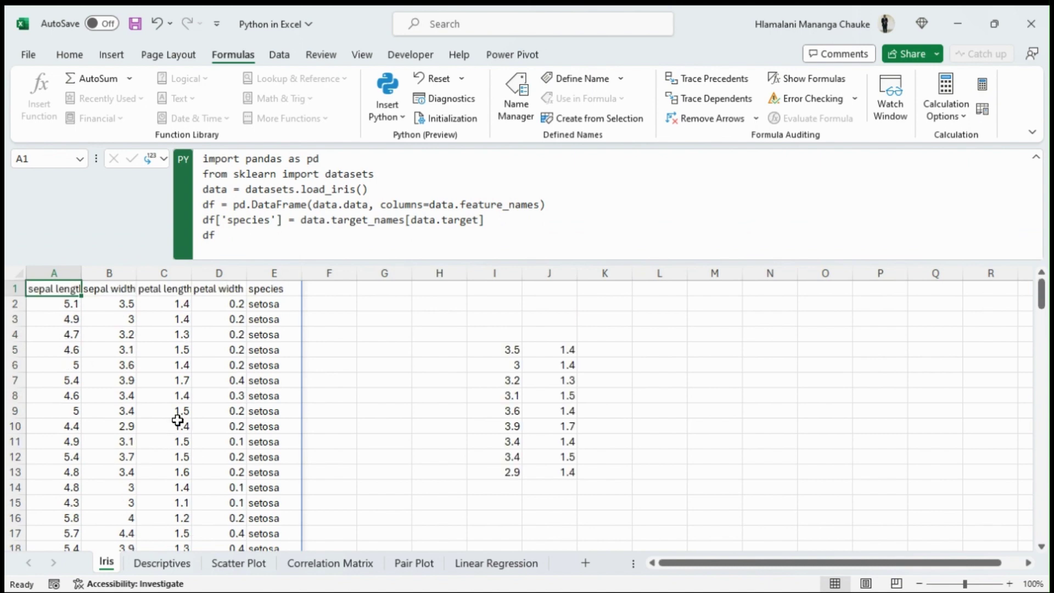
- Open the Descriptives sheet and examine its iris data table and the summary statistics beside it
click(156, 569)
scroll(730, 345, up, 2)
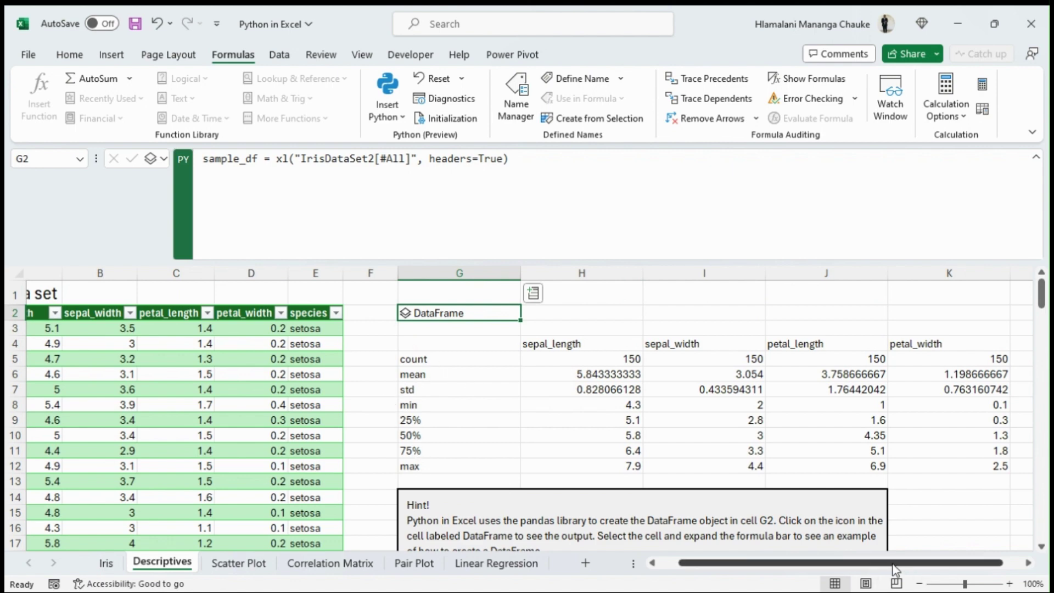
drag(900, 562, 821, 588)
scroll(672, 507, down, 1)
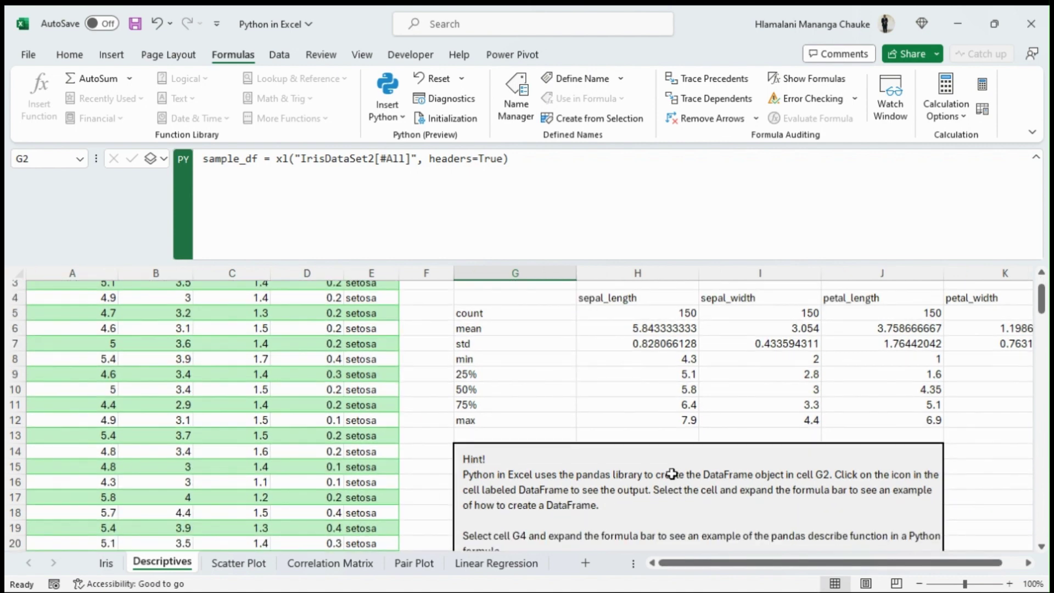
scroll(646, 457, up, 1)
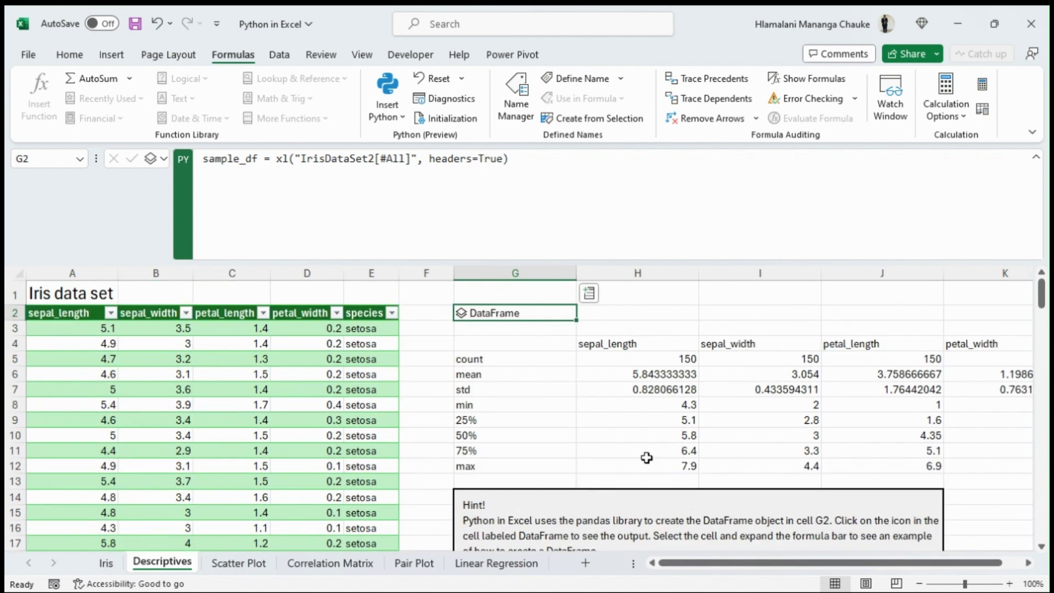
click(113, 348)
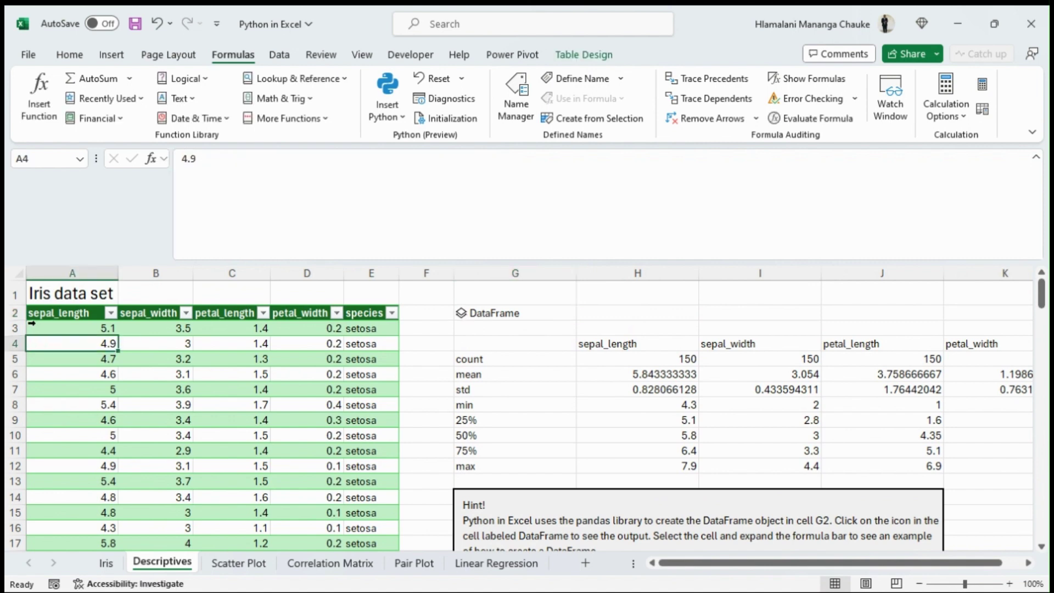
- Review the Python code in cell G2, highlighting the sample_df variable, and rerun it with its code unchanged
click(471, 319)
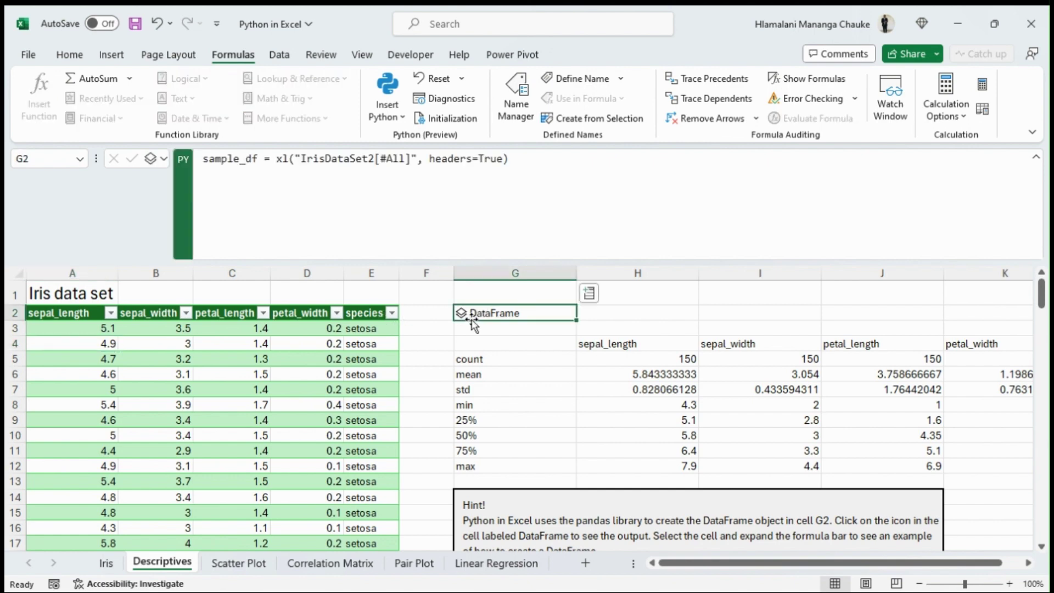
click(314, 176)
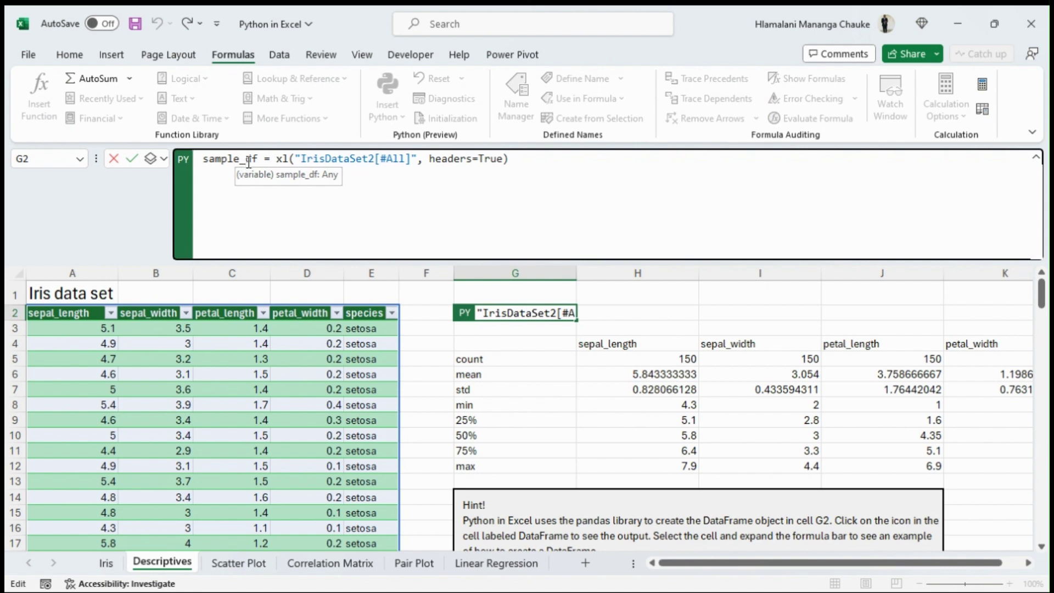
drag(258, 162, 198, 165)
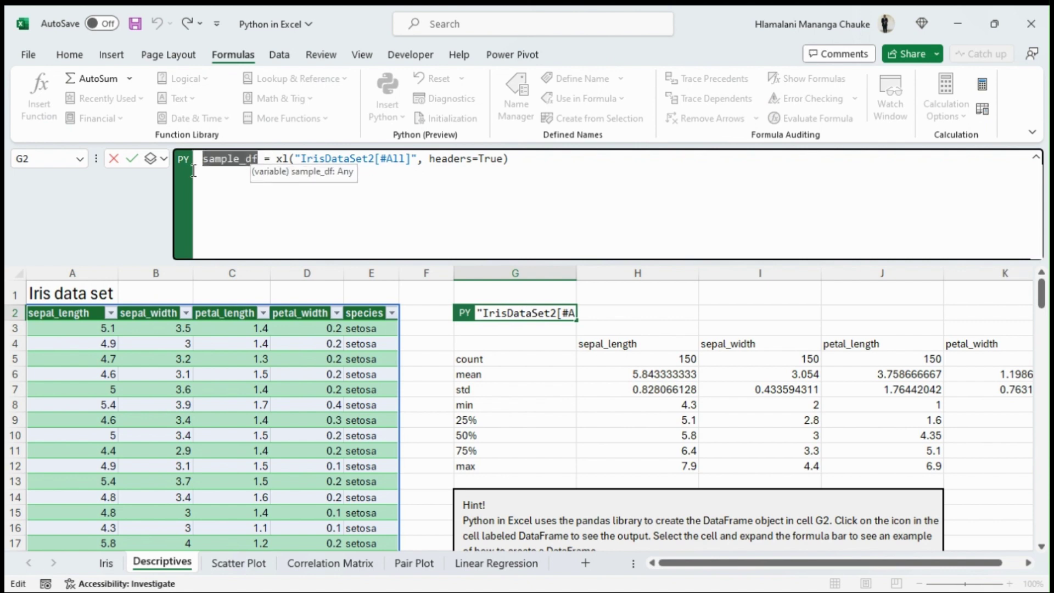
click(217, 188)
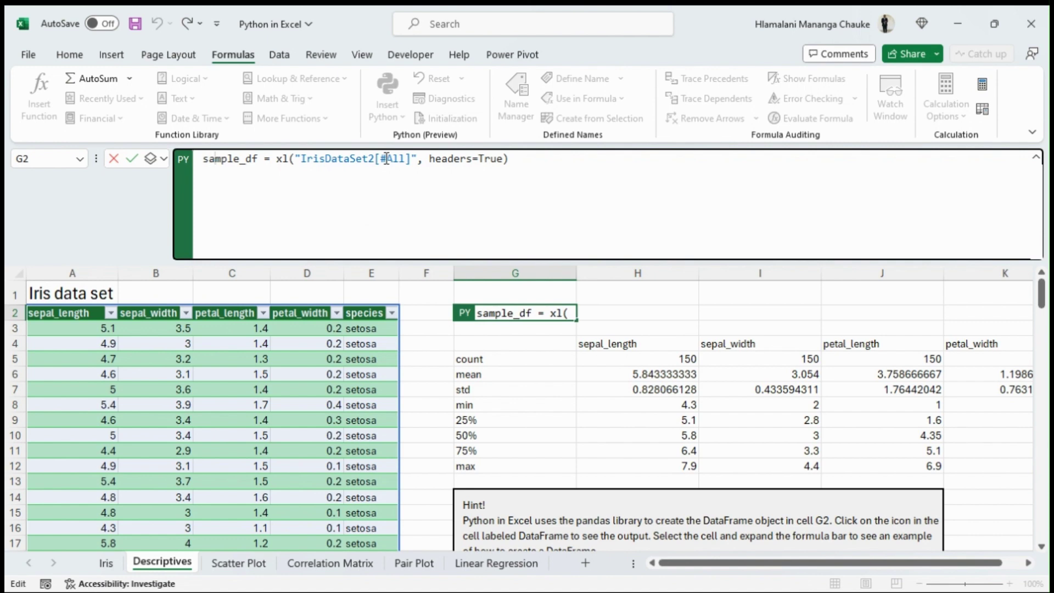
click(487, 159)
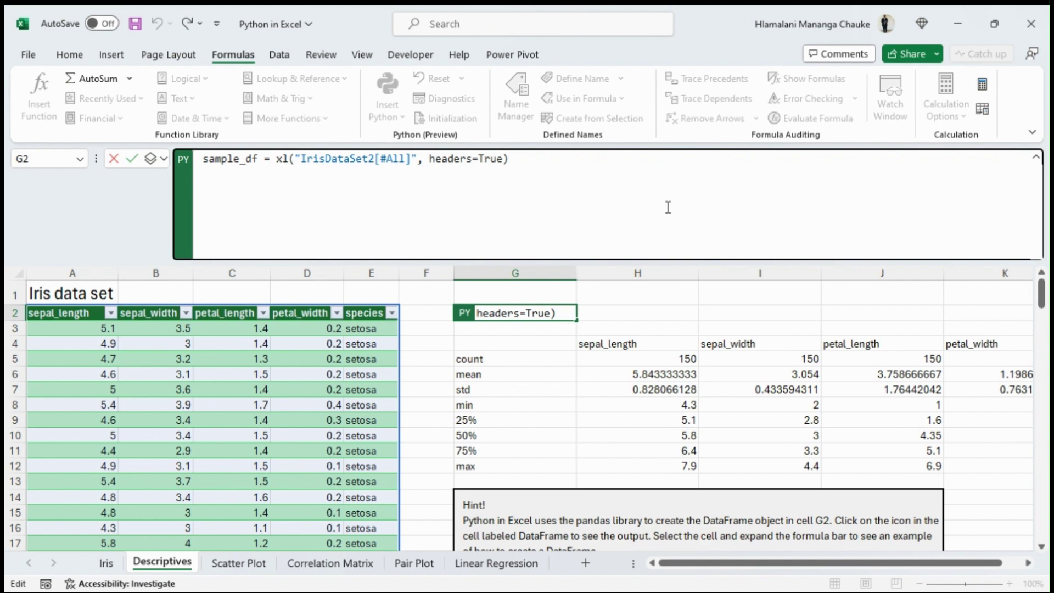
key(Return)
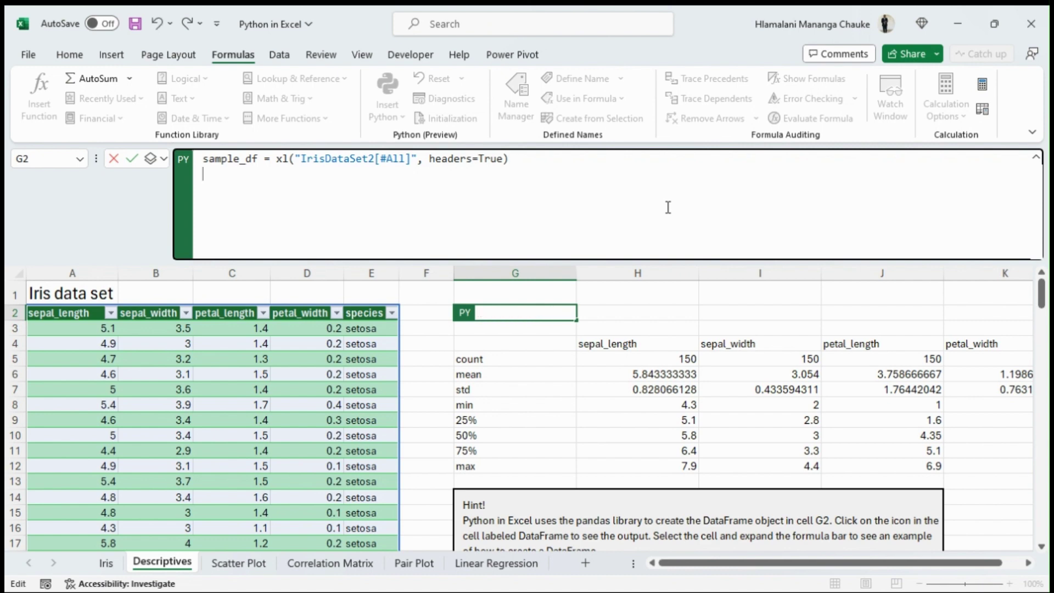
key(ctrl+Return)
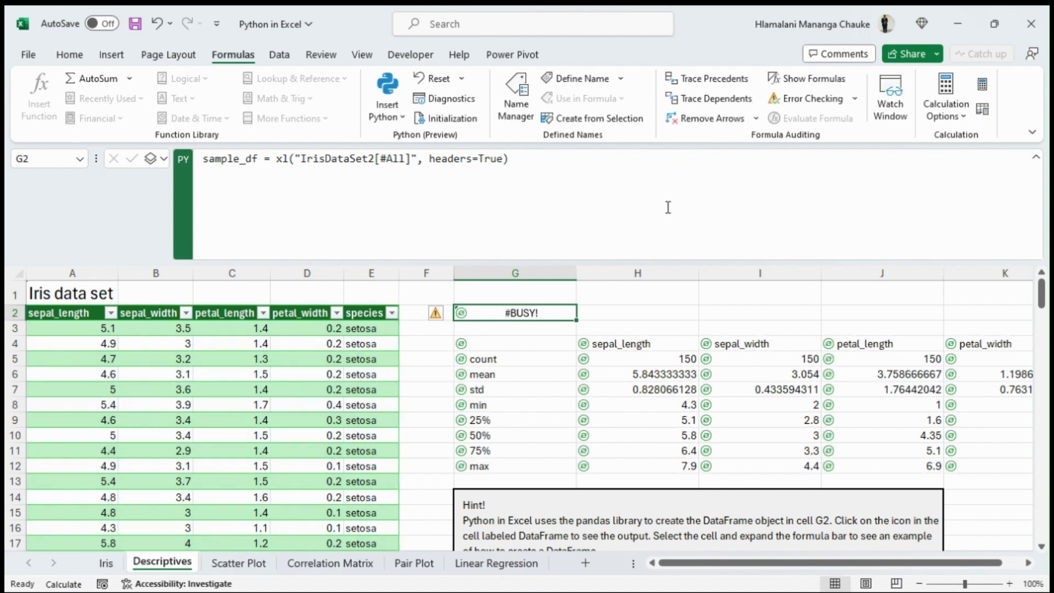
- Review the sample_df.describe() code in cell G4 along with its statistics output, and rerun it without edits
click(527, 348)
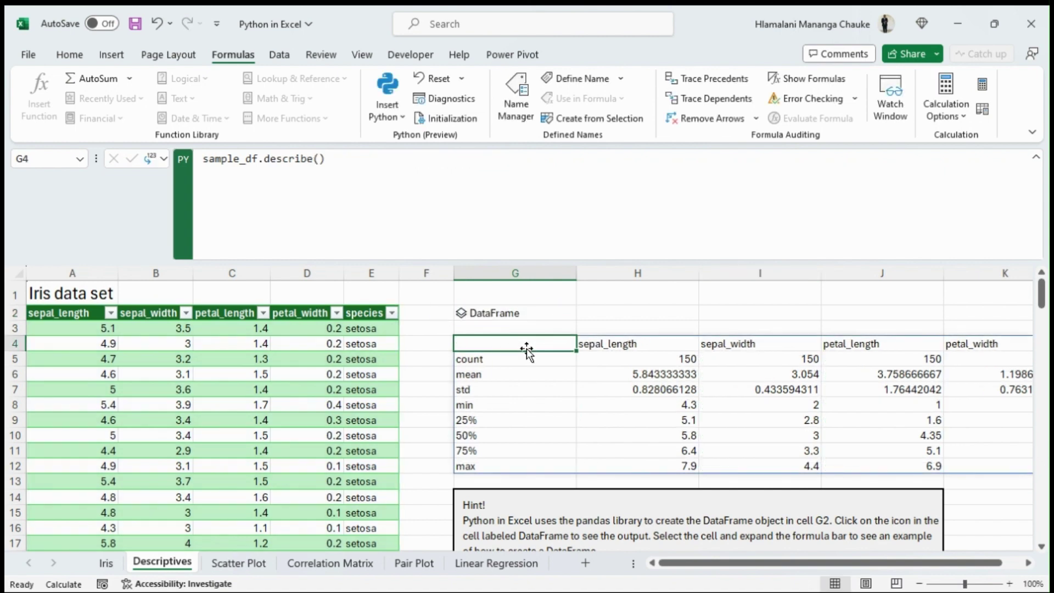
click(372, 161)
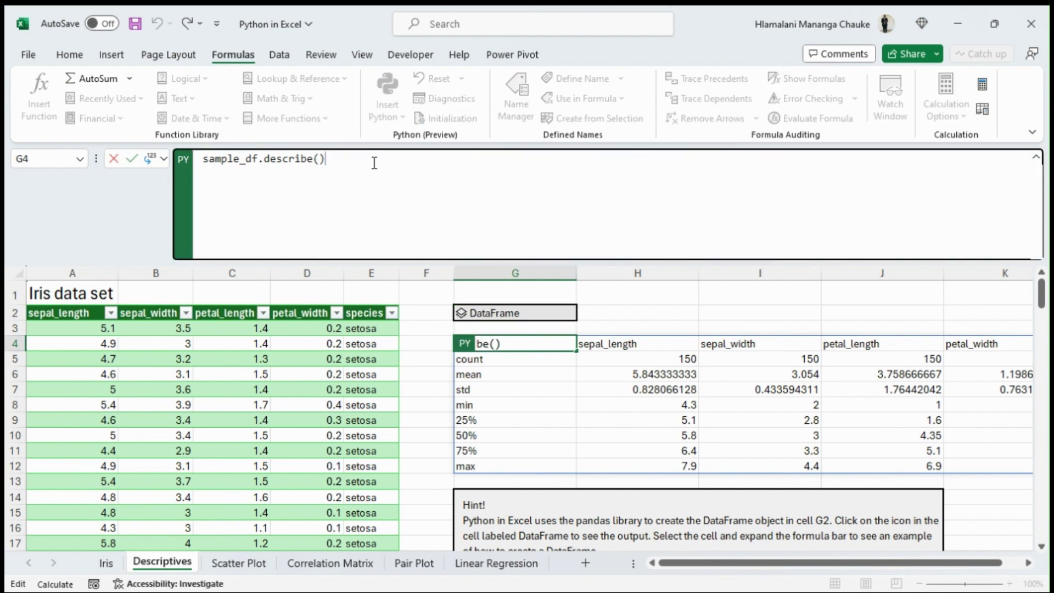
drag(805, 567, 827, 569)
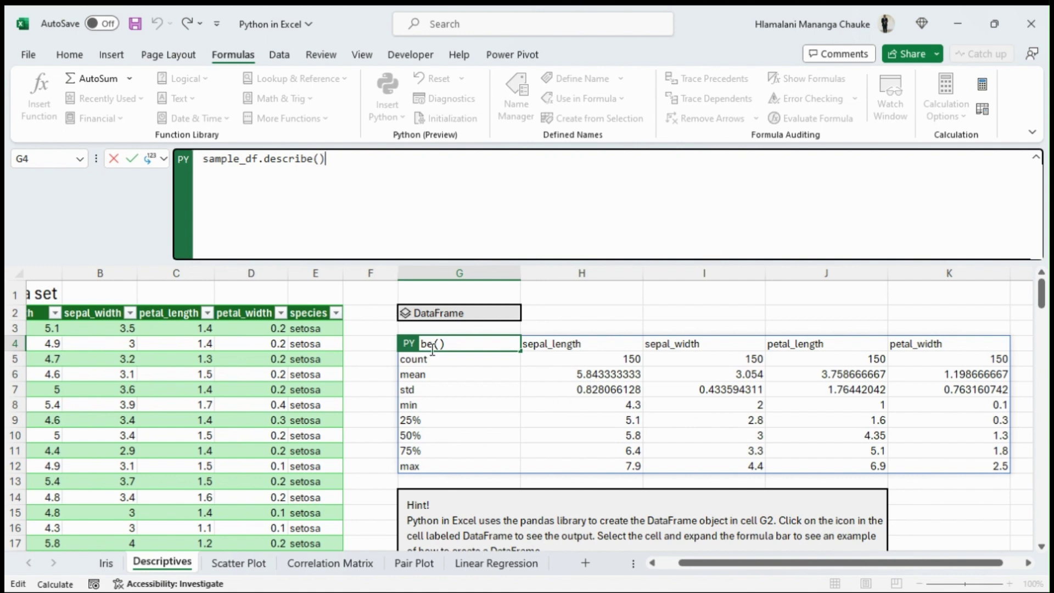
key(ctrl+Return)
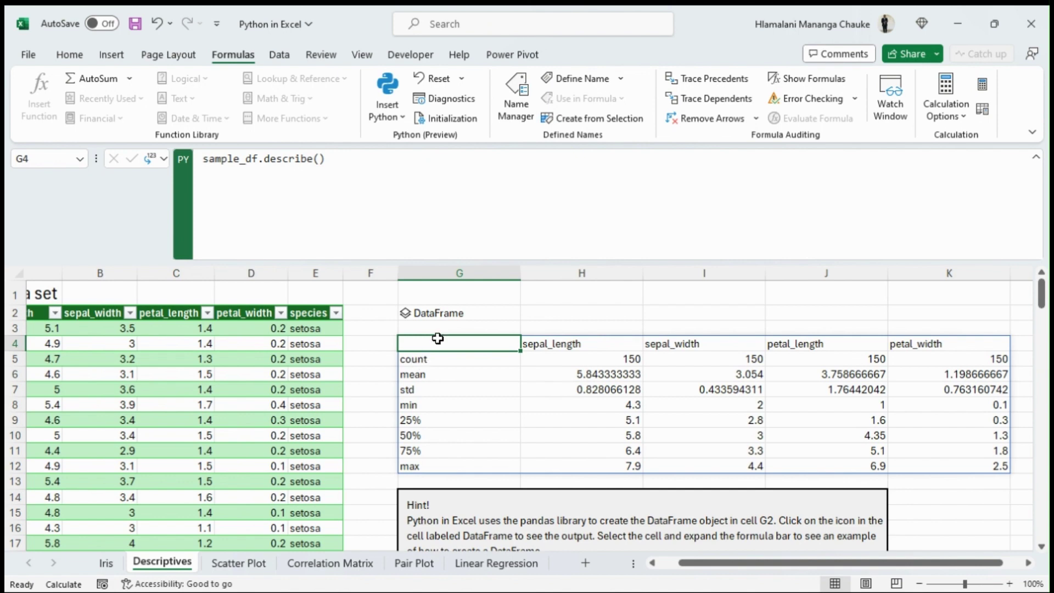
- Switch the Python output of cell G4 to Python Object and back to Excel Value
click(157, 159)
click(188, 202)
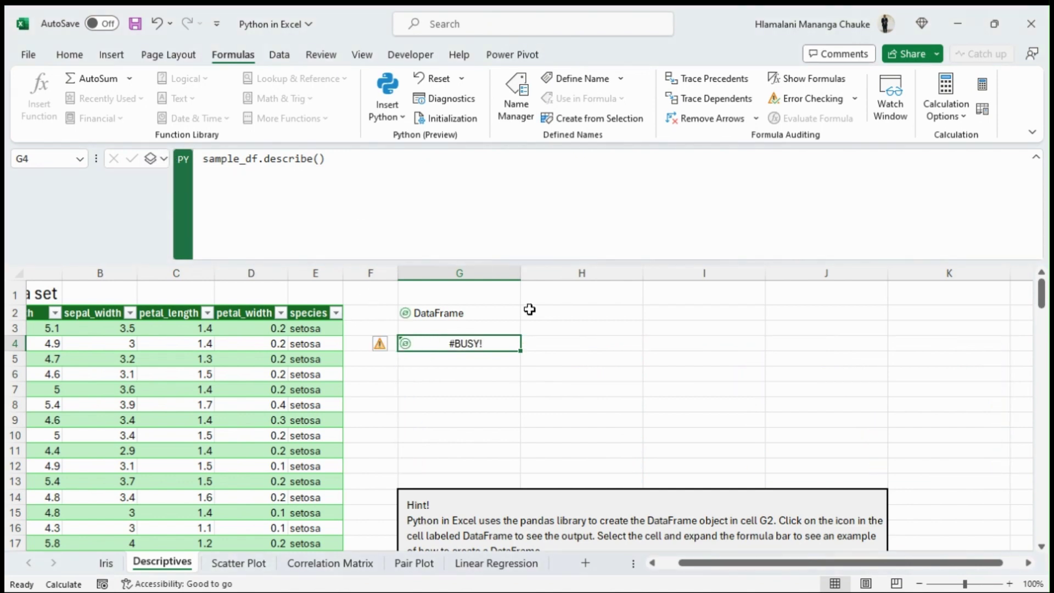
click(162, 160)
click(187, 224)
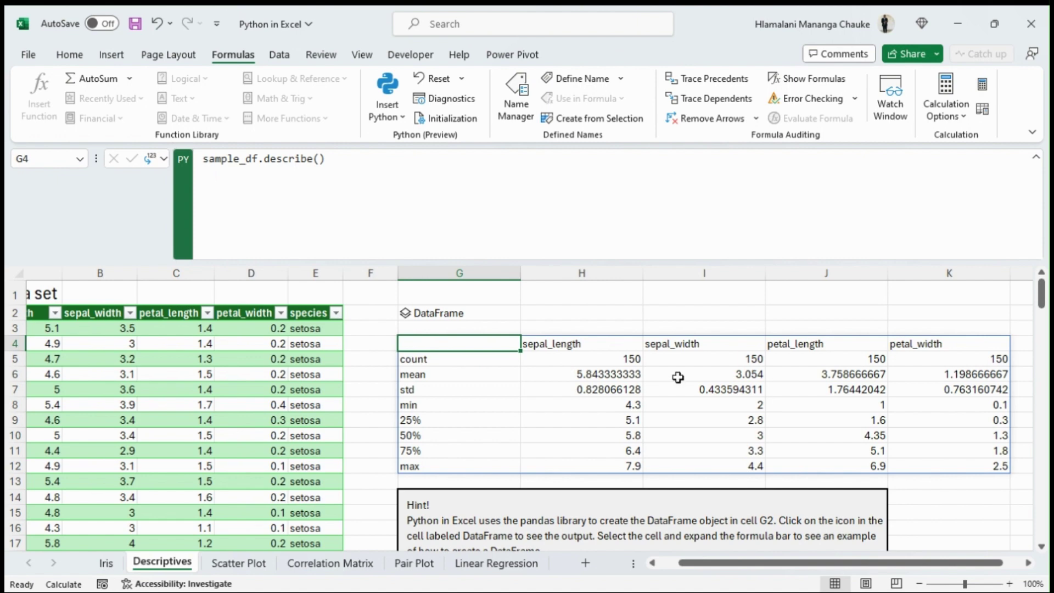
- Read the hint box below the descriptive statistics about the DataFrame and the describe function
scroll(607, 384, down, 1)
scroll(610, 383, up, 1)
scroll(620, 450, down, 3)
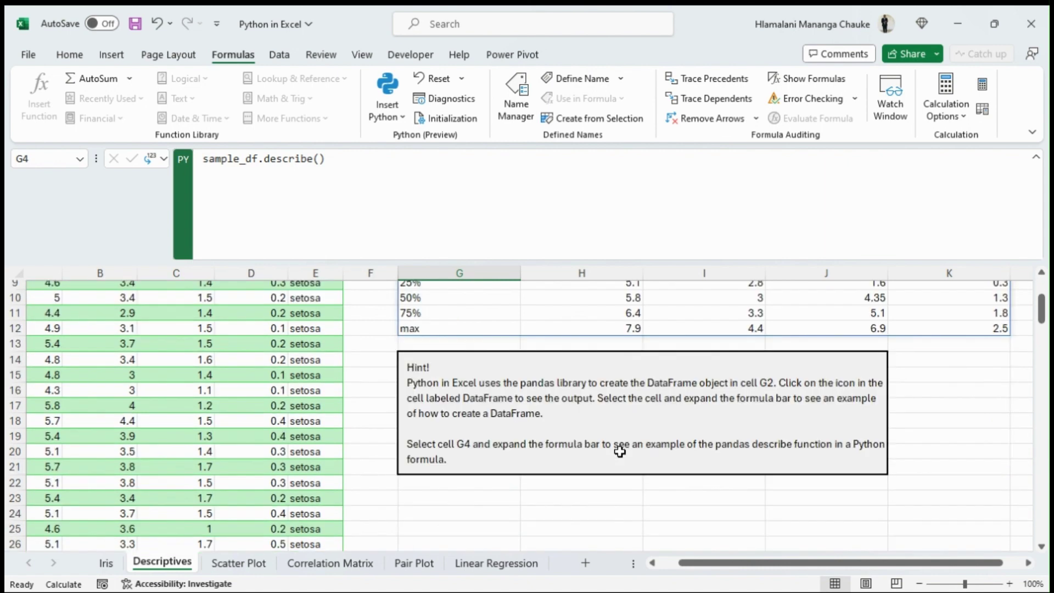
scroll(618, 447, up, 3)
- Open the Scatter Plot sheet, review the matplotlib code in cell G2, and rerun it without edits
click(242, 563)
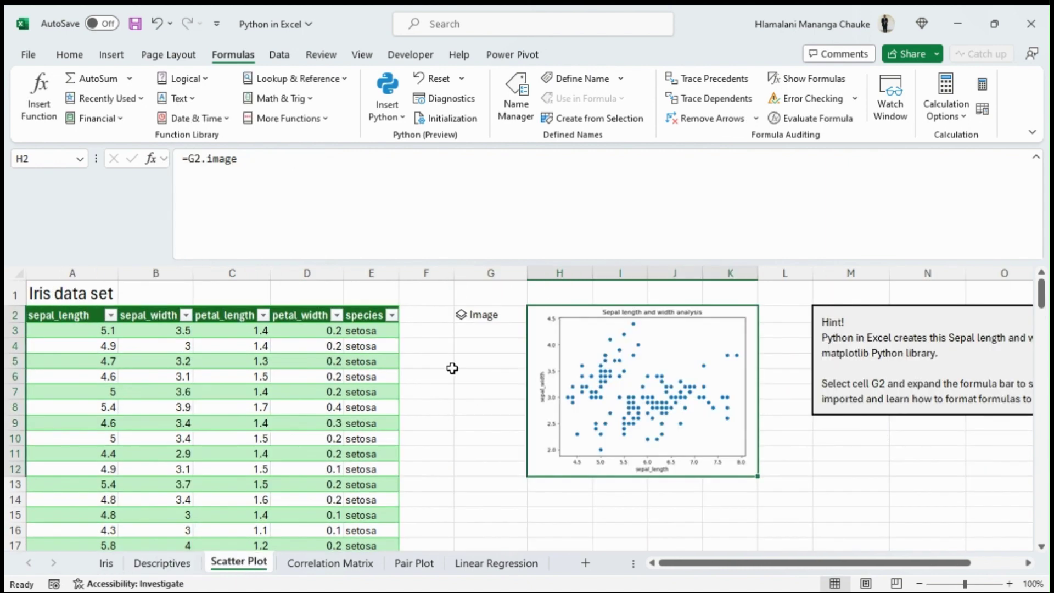
click(485, 314)
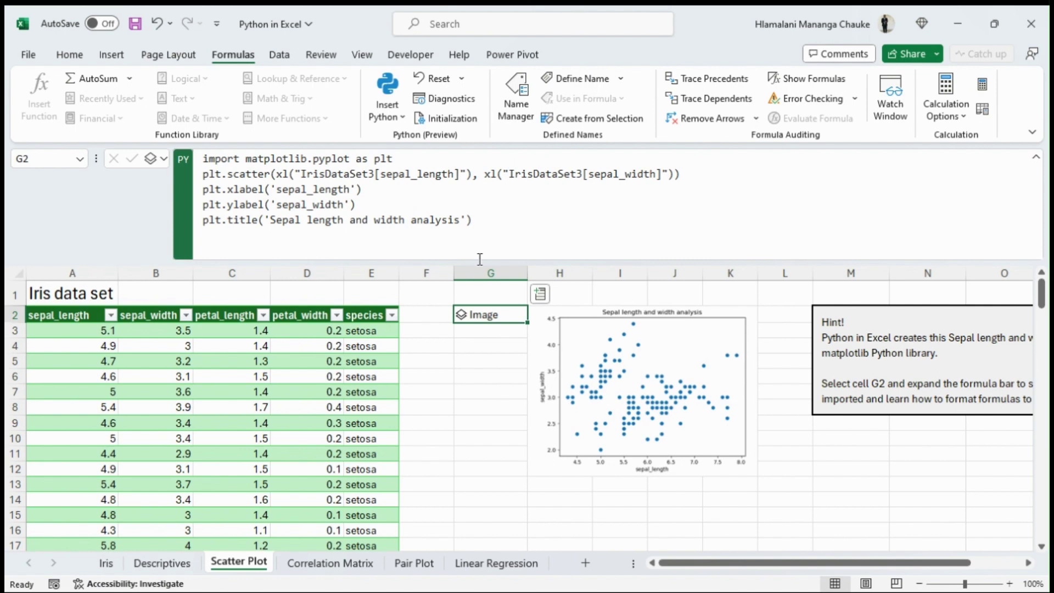
click(475, 220)
drag(477, 261, 478, 246)
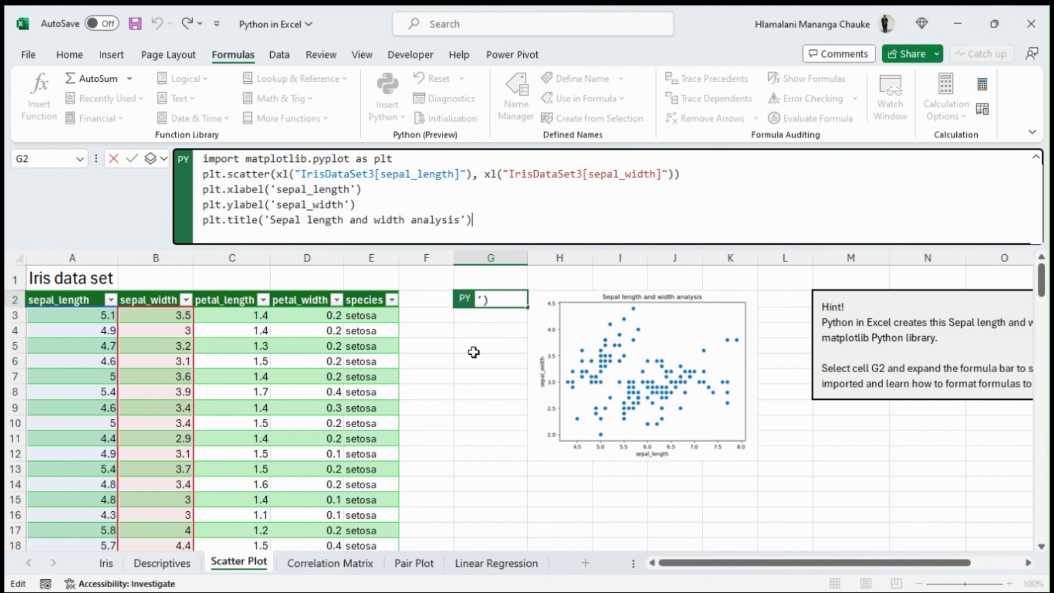
key(ctrl+Return)
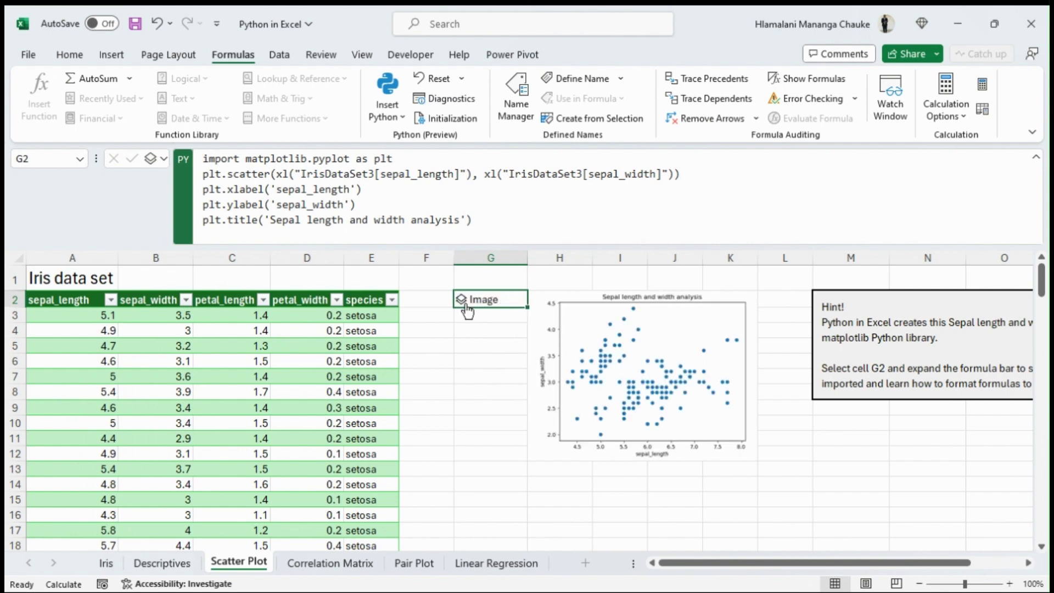
- Switch the Python output of cell G2 to Excel Value, and enlarge column G and row 2 to display the plot in the cell
click(462, 301)
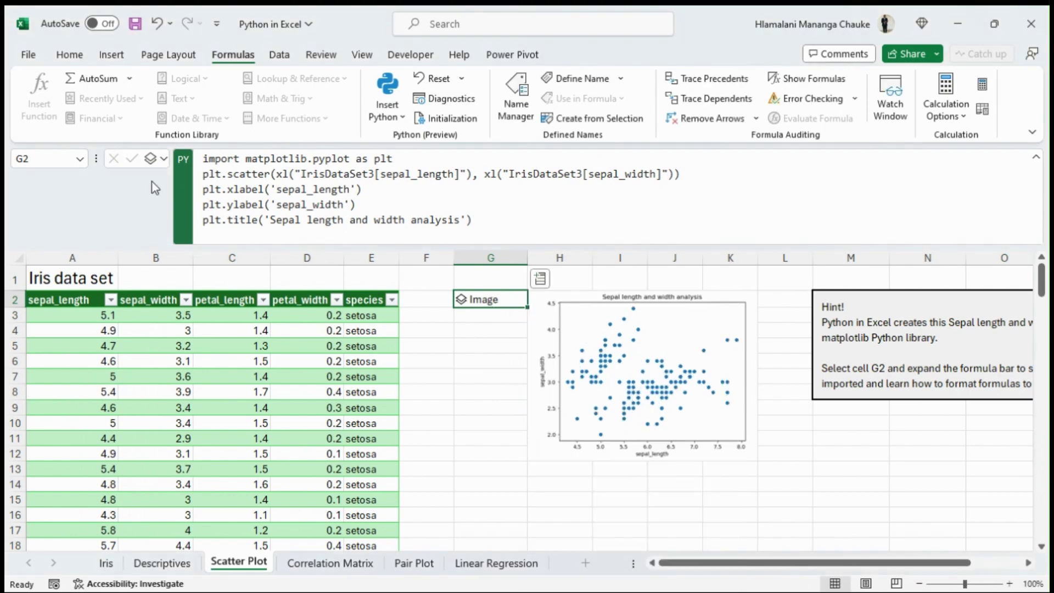
click(156, 158)
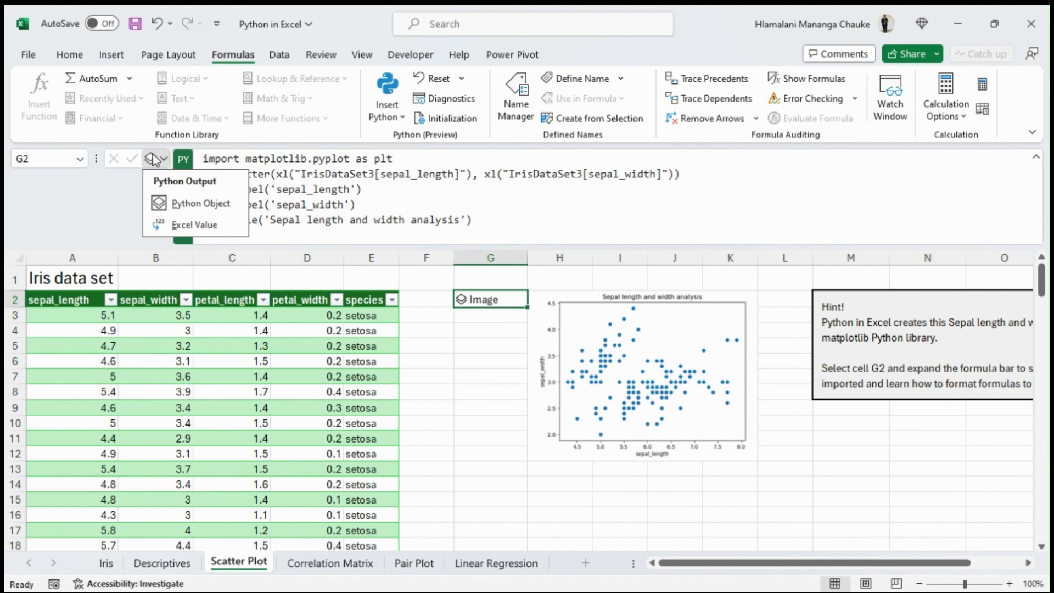
click(179, 224)
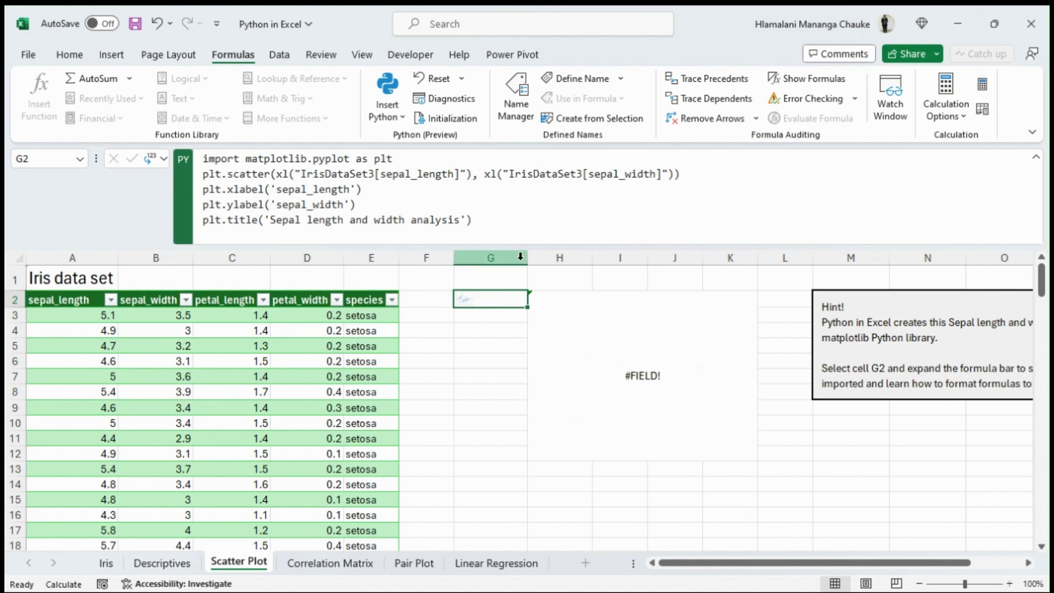
drag(524, 262, 671, 251)
drag(11, 292, 5, 452)
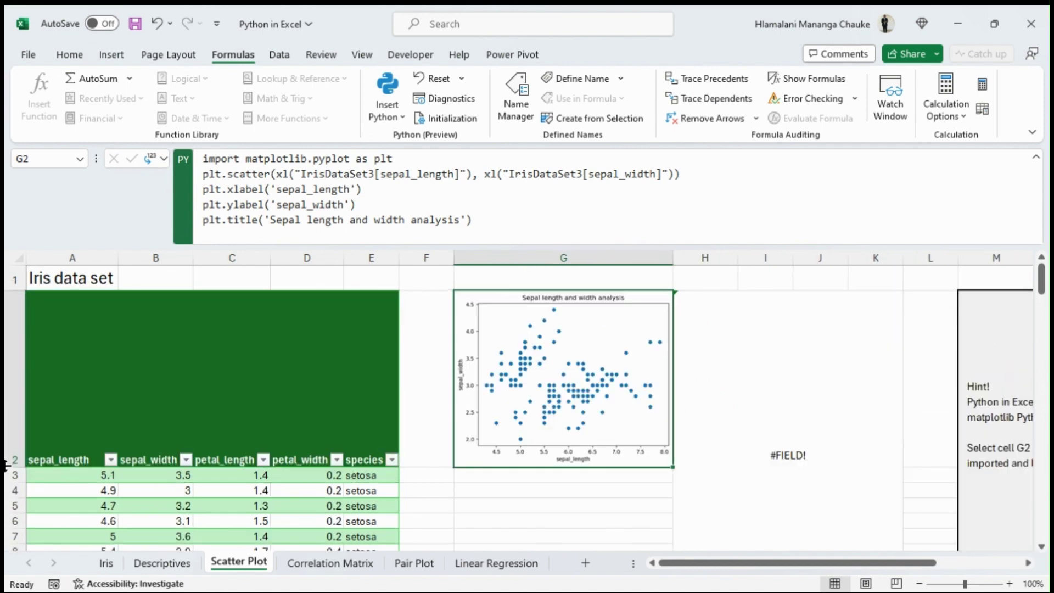
- Shrink row 2 and column G back to their normal size
scroll(230, 501, down, 2)
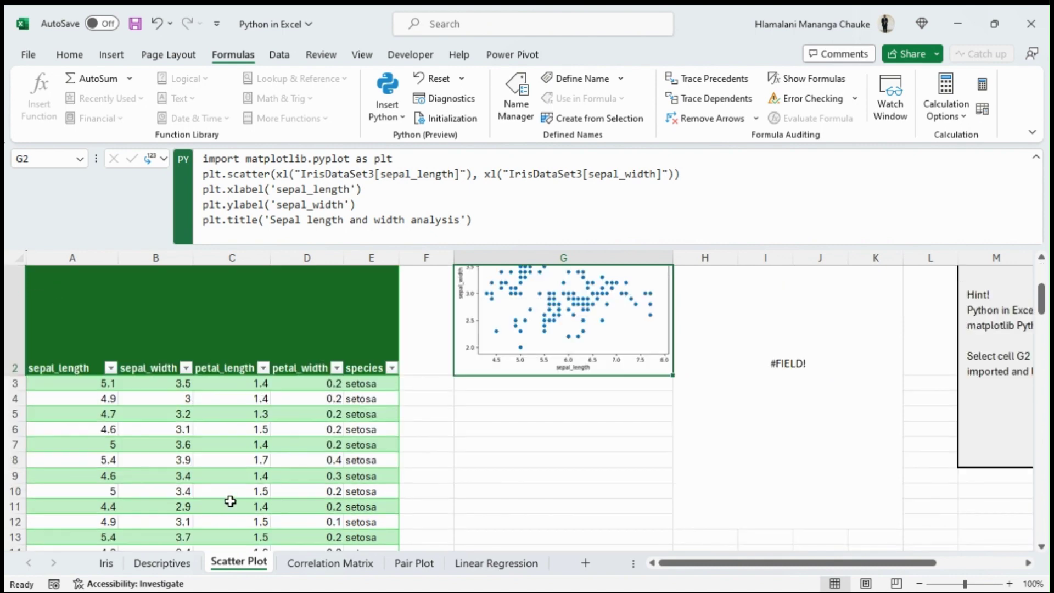
scroll(230, 501, up, 2)
drag(9, 467, 11, 307)
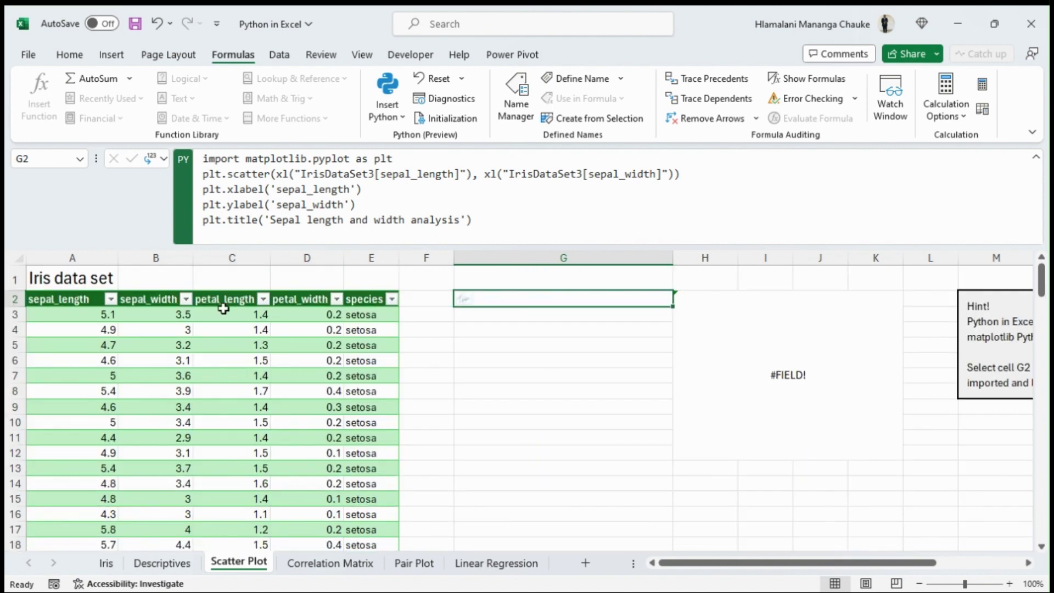
drag(673, 258, 522, 258)
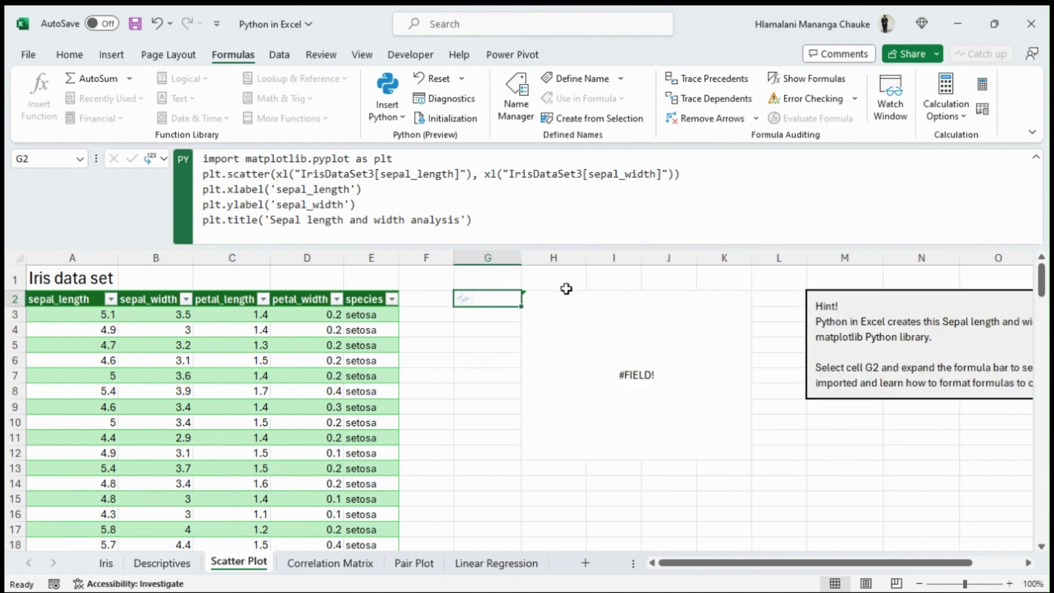
- Check the formula in the merged plot cell H2 and switch the Python output of cell G2 back to Python Object
click(582, 314)
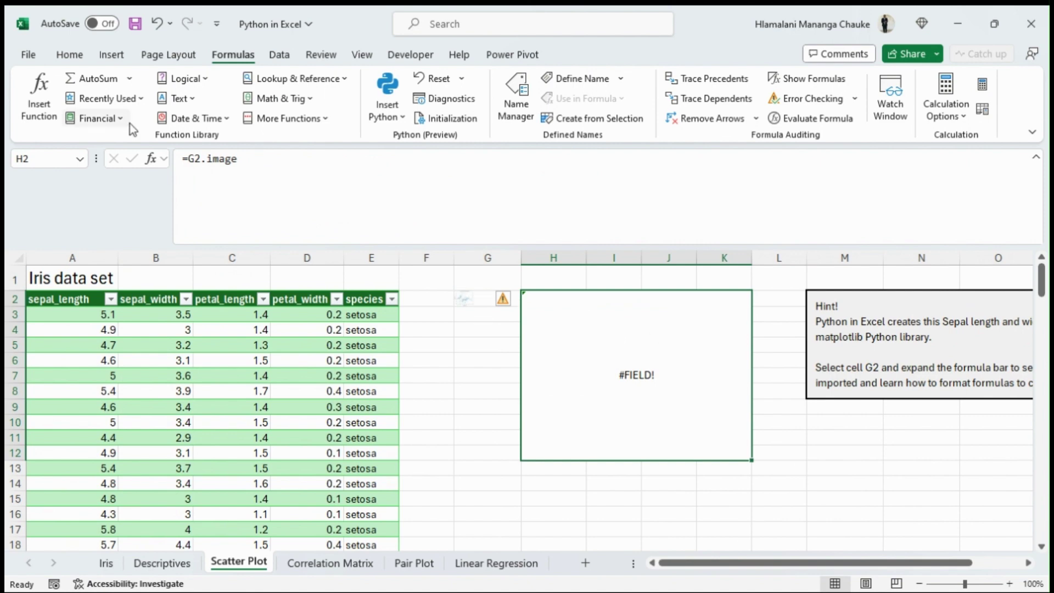
click(471, 299)
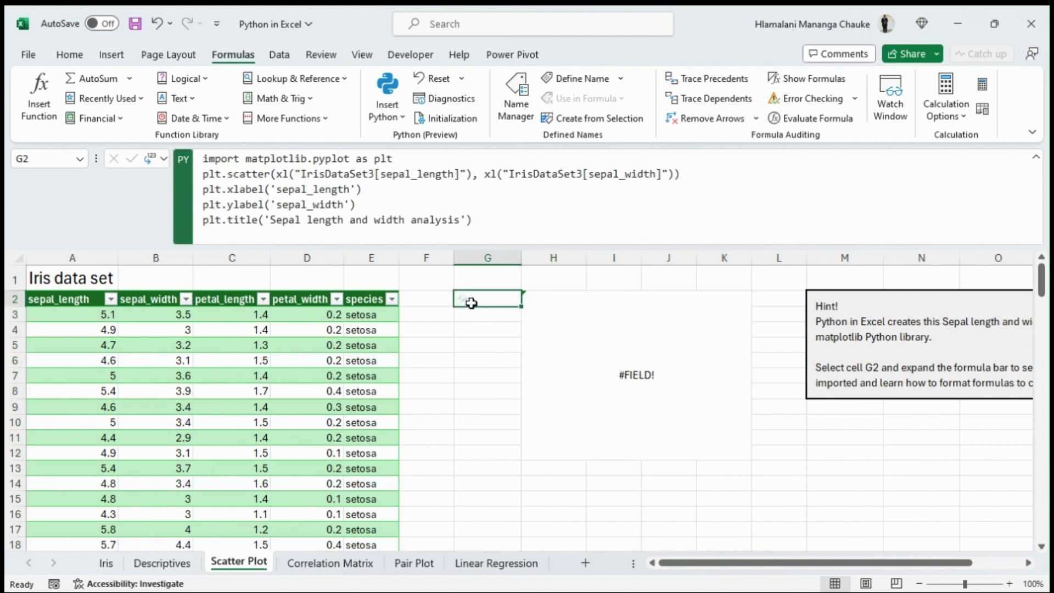
click(163, 160)
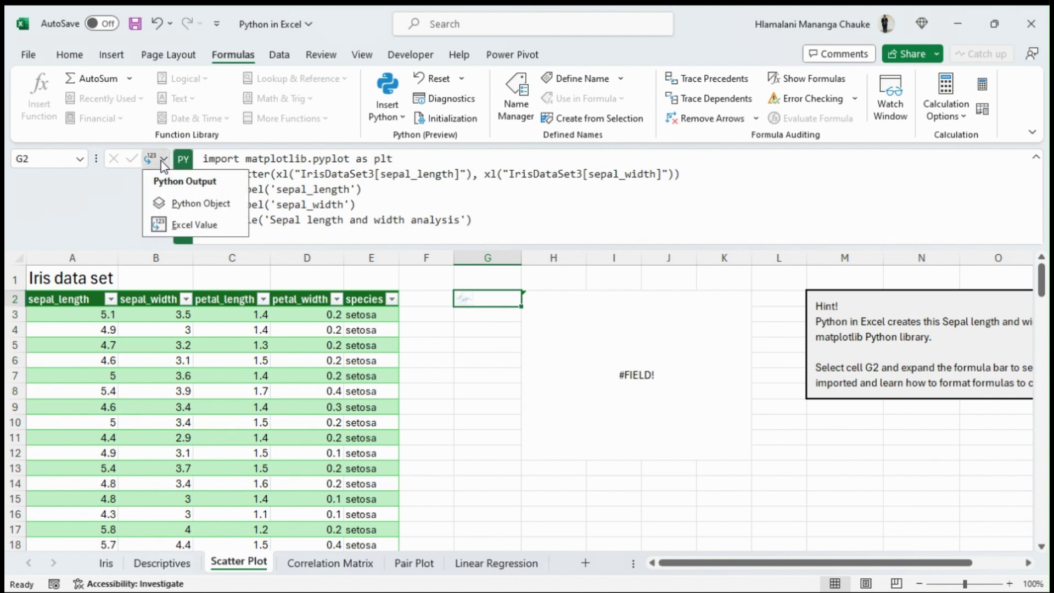
click(204, 202)
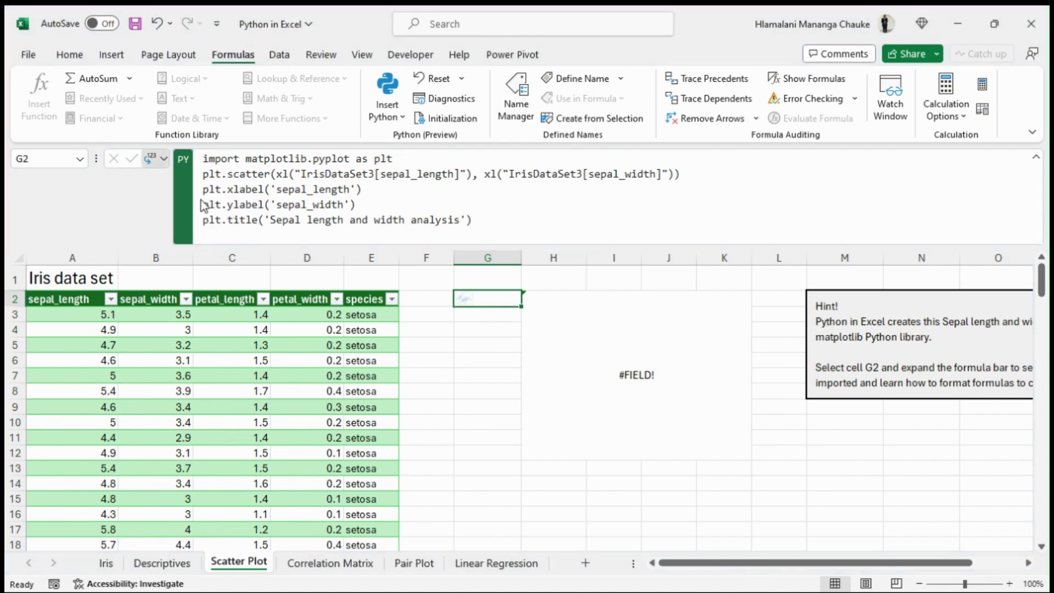
click(590, 348)
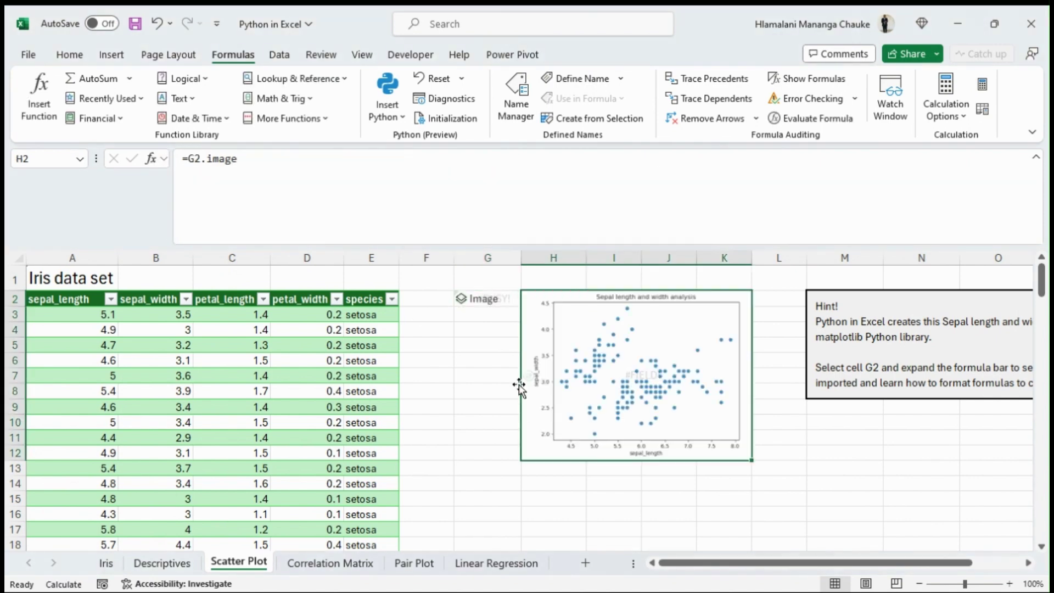
- Review the =G2.image formula in the merged plot cell H2 and recommit it without edits
click(359, 170)
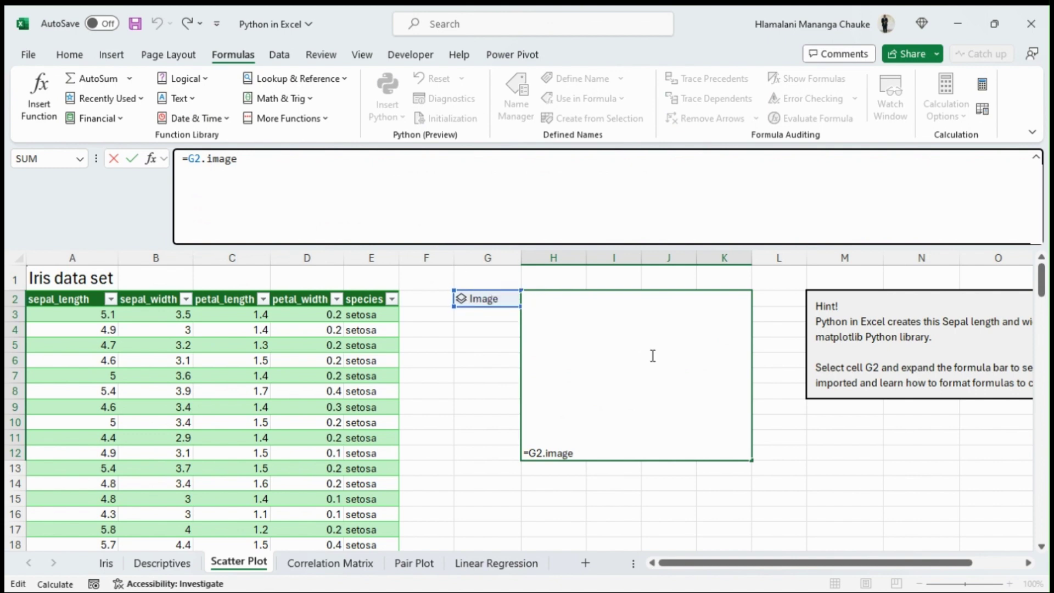
click(723, 339)
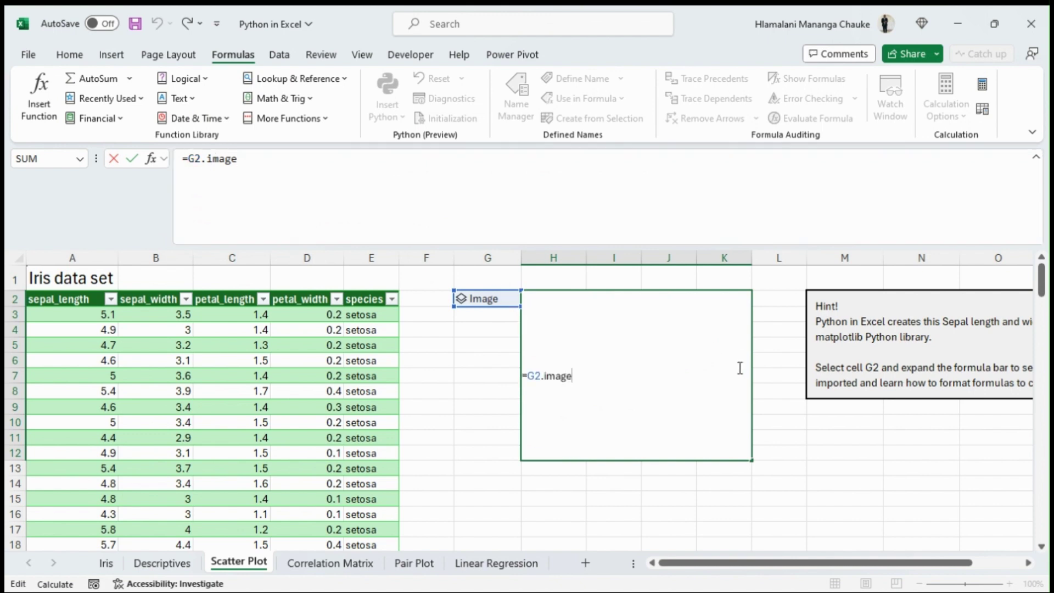
key(ctrl+Return)
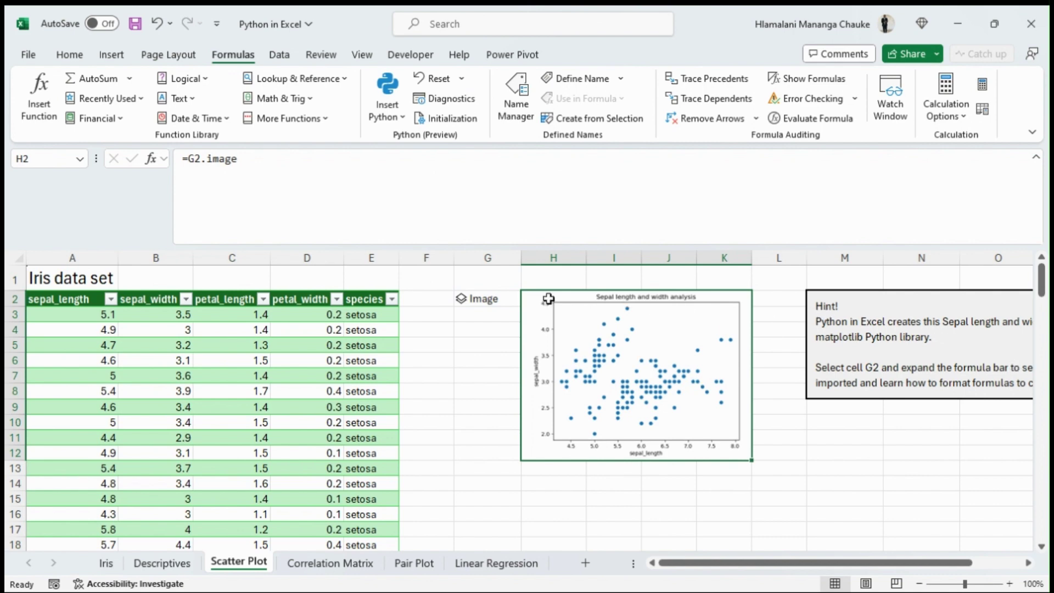
- Merge and center the range H2:L16 to enlarge the scatter plot
drag(548, 296, 788, 517)
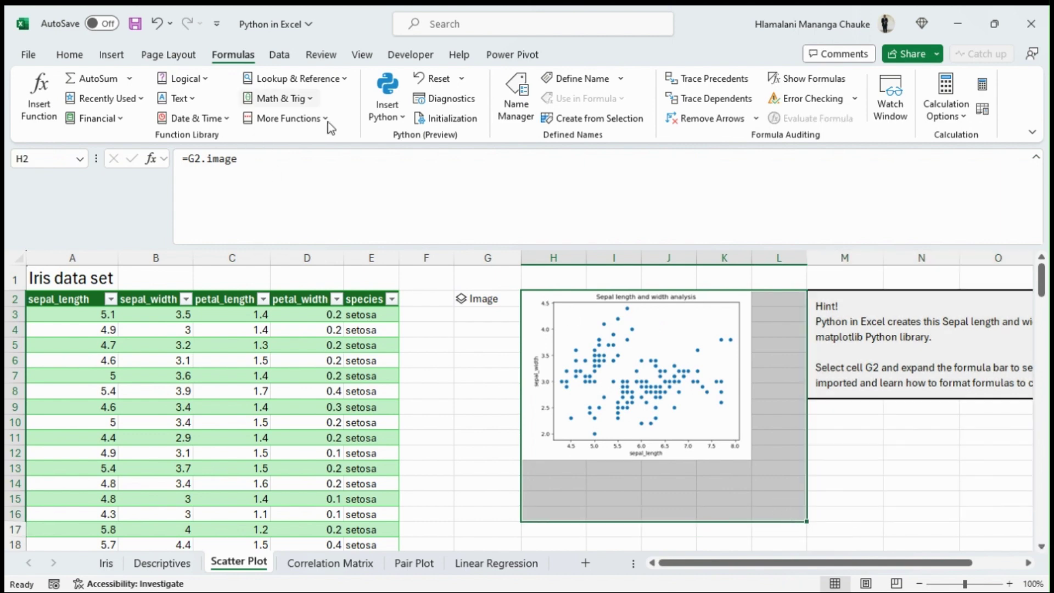
click(74, 55)
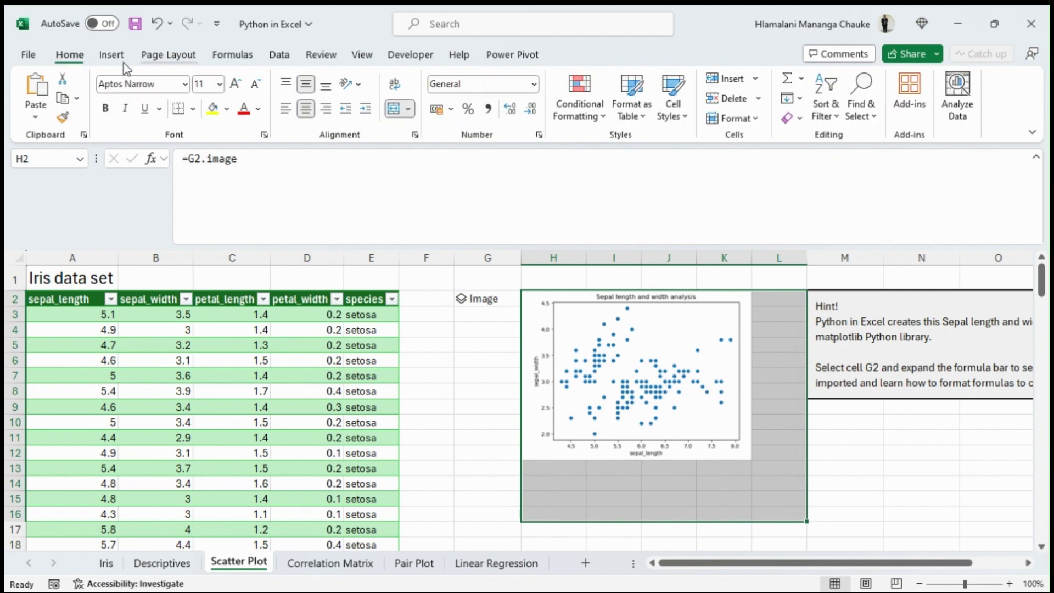
click(394, 110)
click(394, 110)
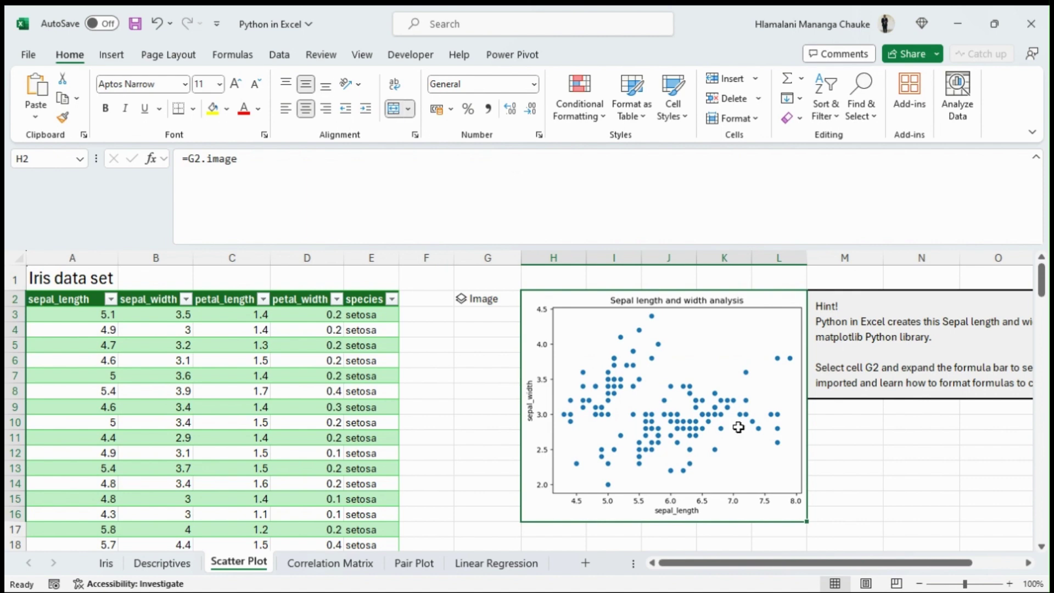
- Look over the enlarged scatter plot and shrink the formula bar to a single line
scroll(737, 425, down, 3)
scroll(673, 424, up, 3)
click(570, 233)
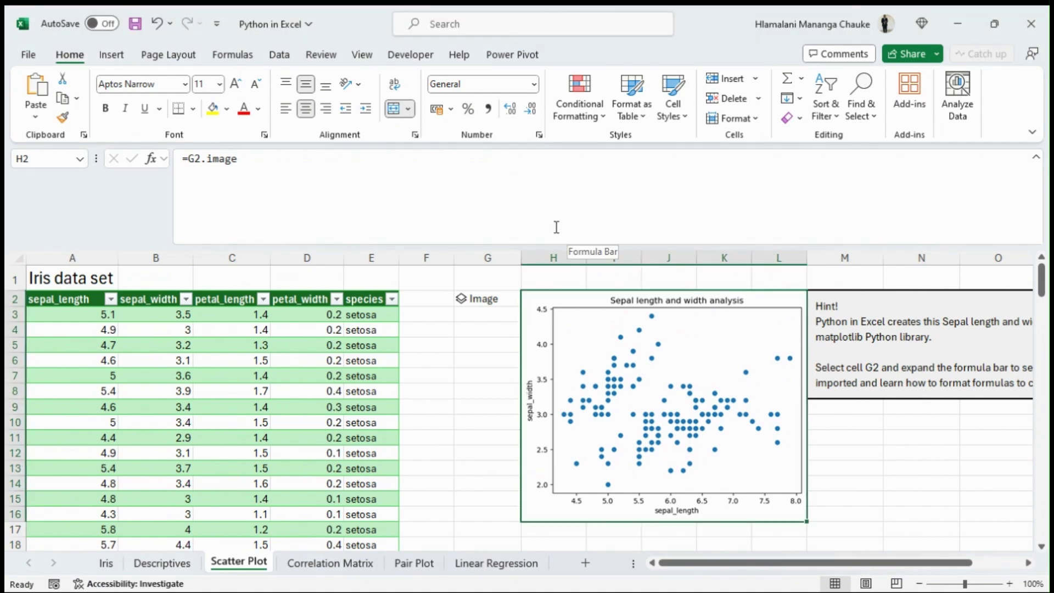
drag(539, 246, 550, 169)
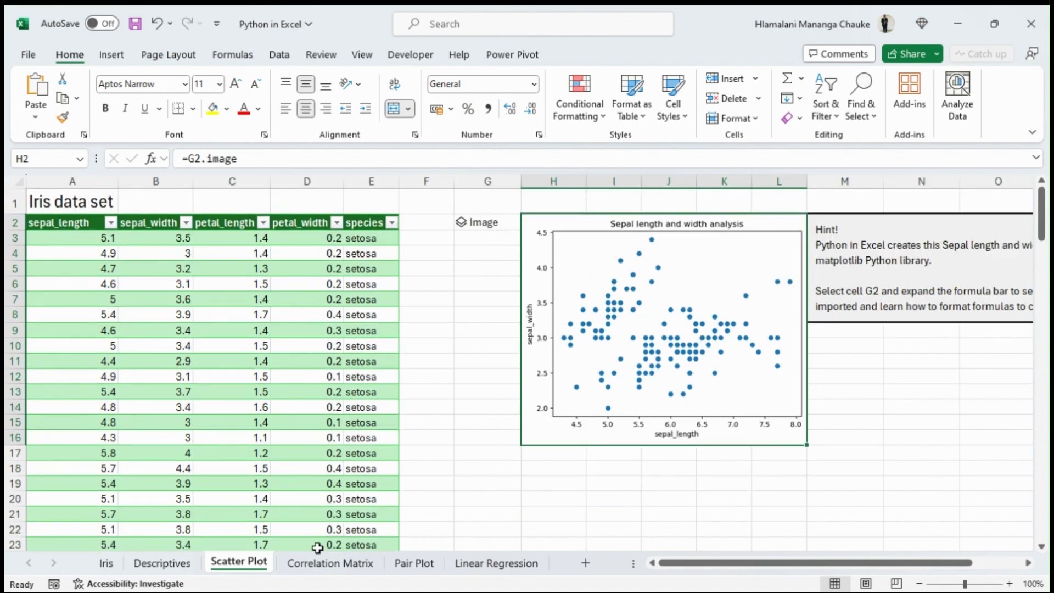
- Open the Correlation Matrix sheet, expand the formula bar, and review the sample_df.corr(numeric_only=True) code in cell G2 without keeping any change
click(322, 570)
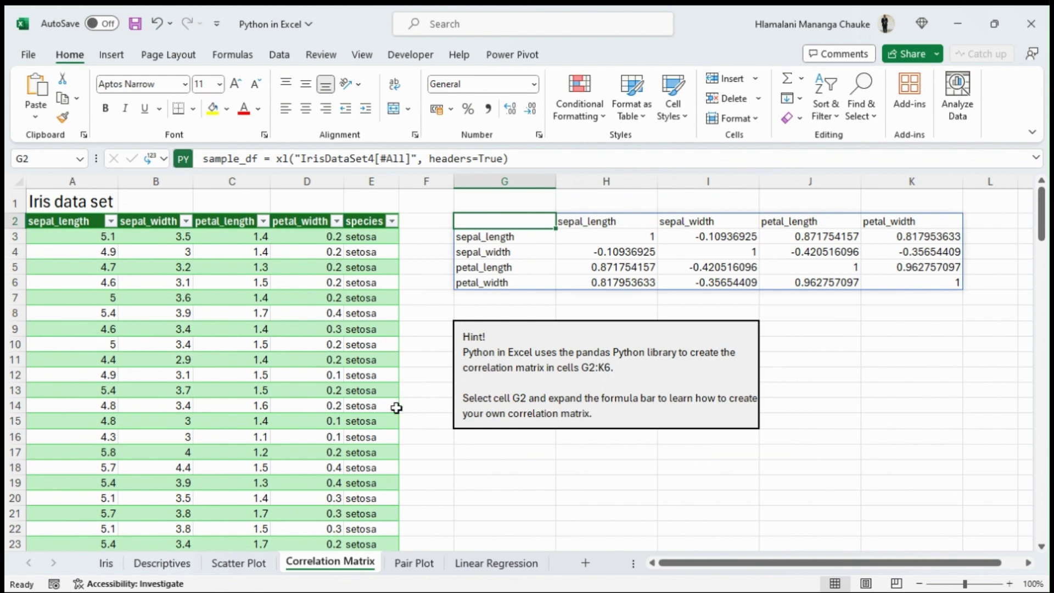
click(530, 162)
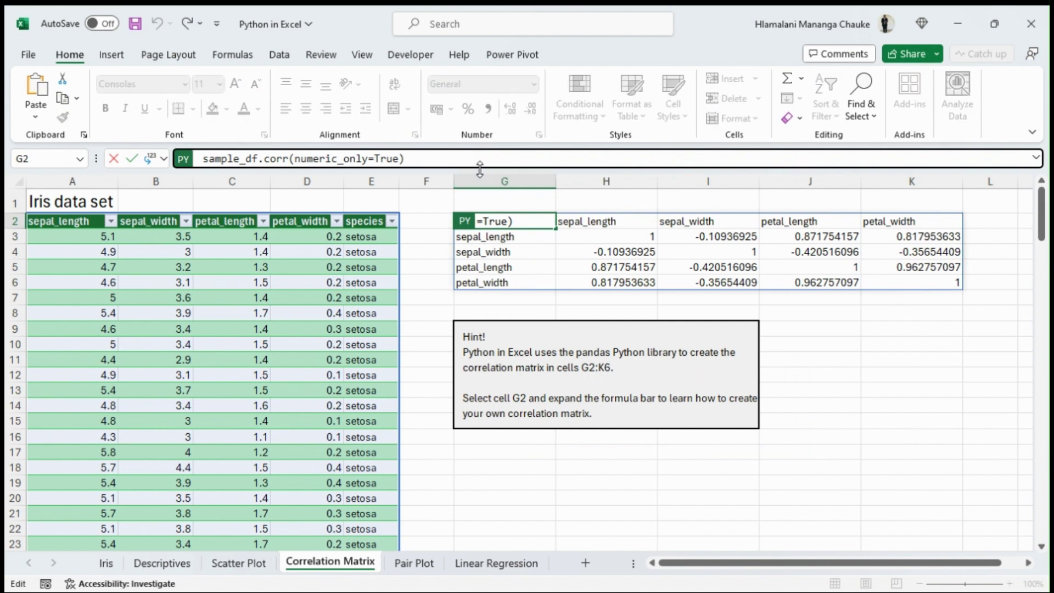
drag(479, 173, 479, 213)
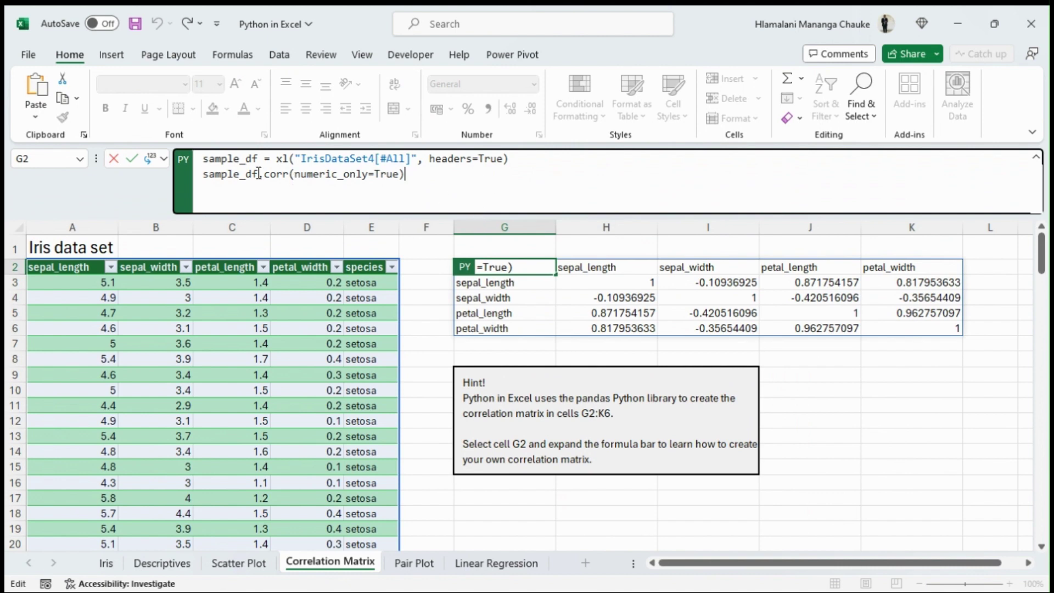
mouse_move(233, 161)
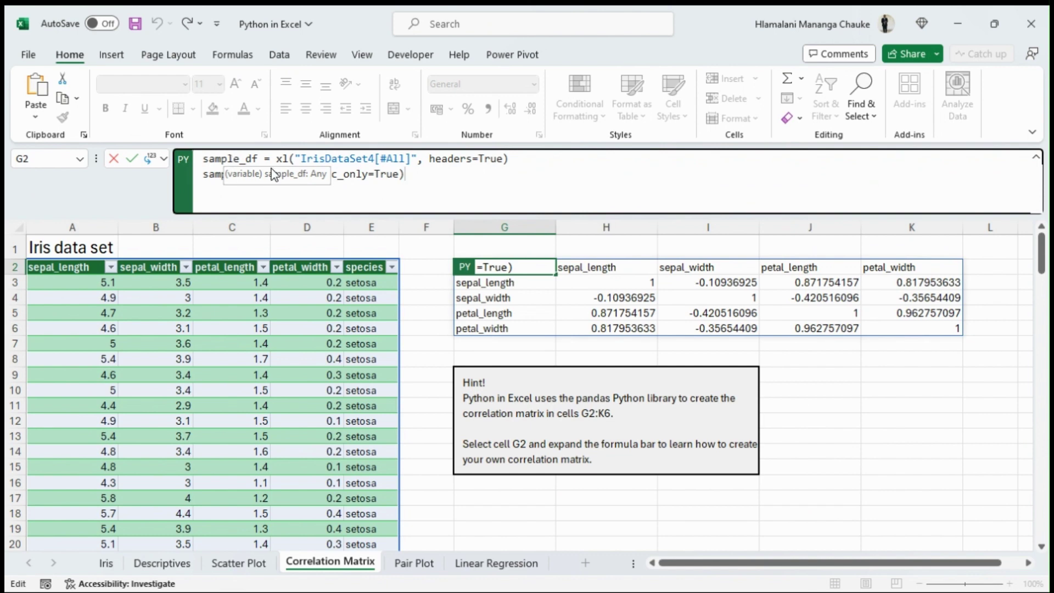
click(354, 155)
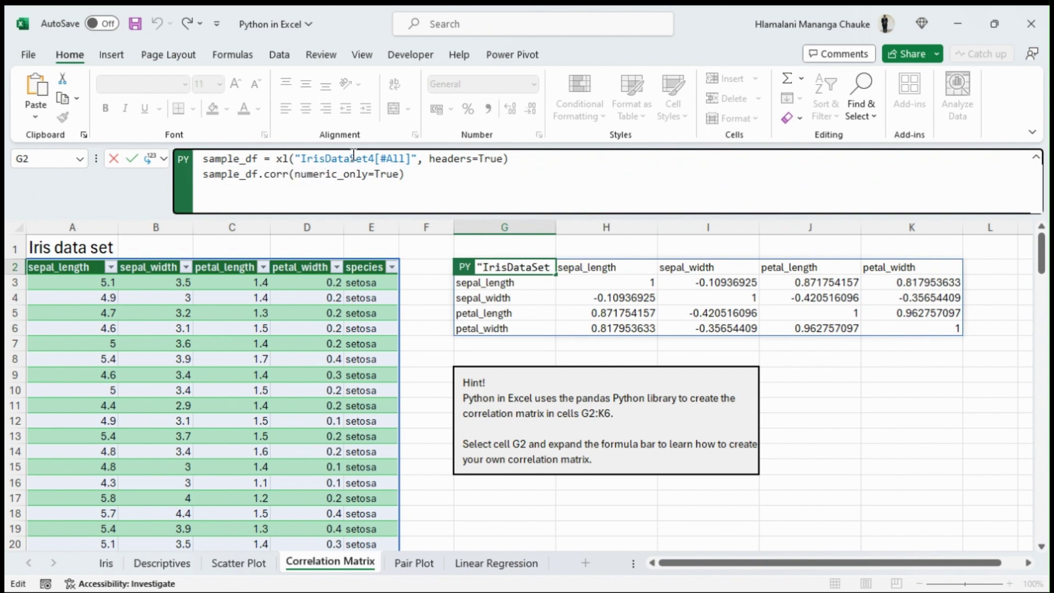
click(433, 174)
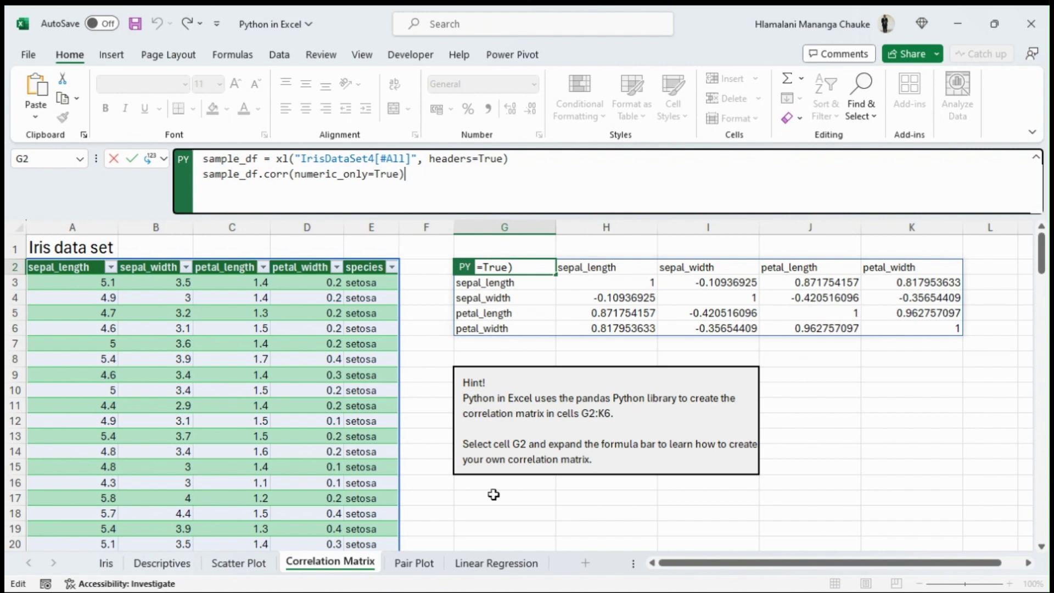
click(413, 563)
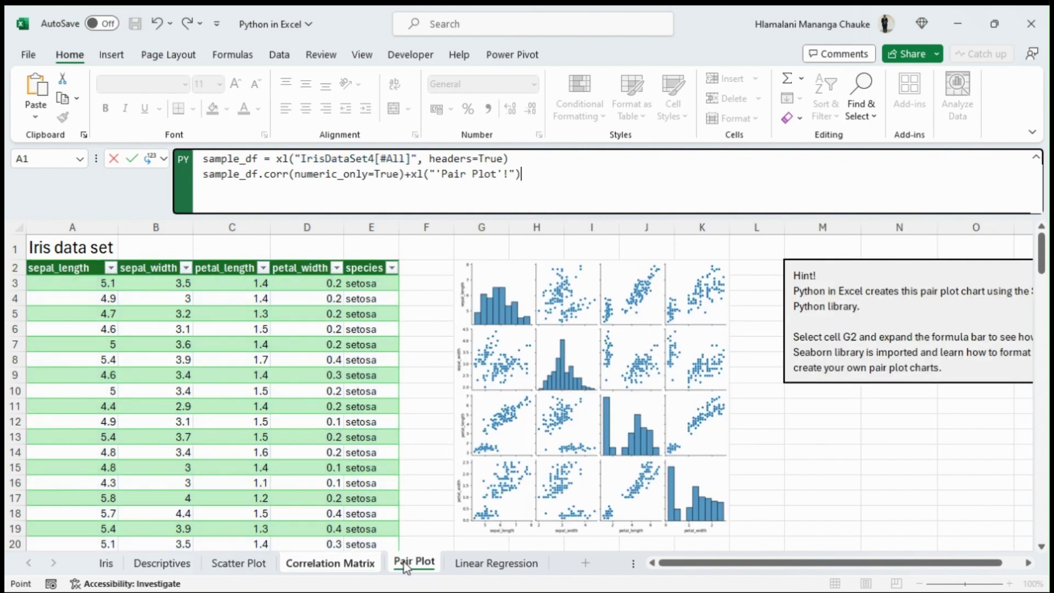
key(Escape)
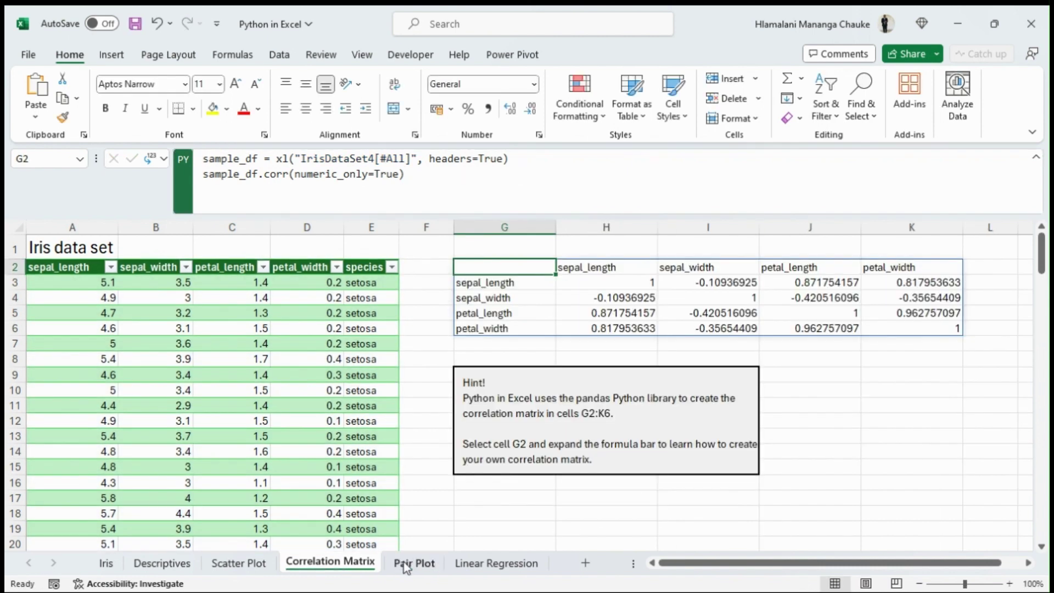
- Open the Pair Plot sheet and review the seaborn sns.pairplot code in cell G2, including its data source and vars list
click(406, 565)
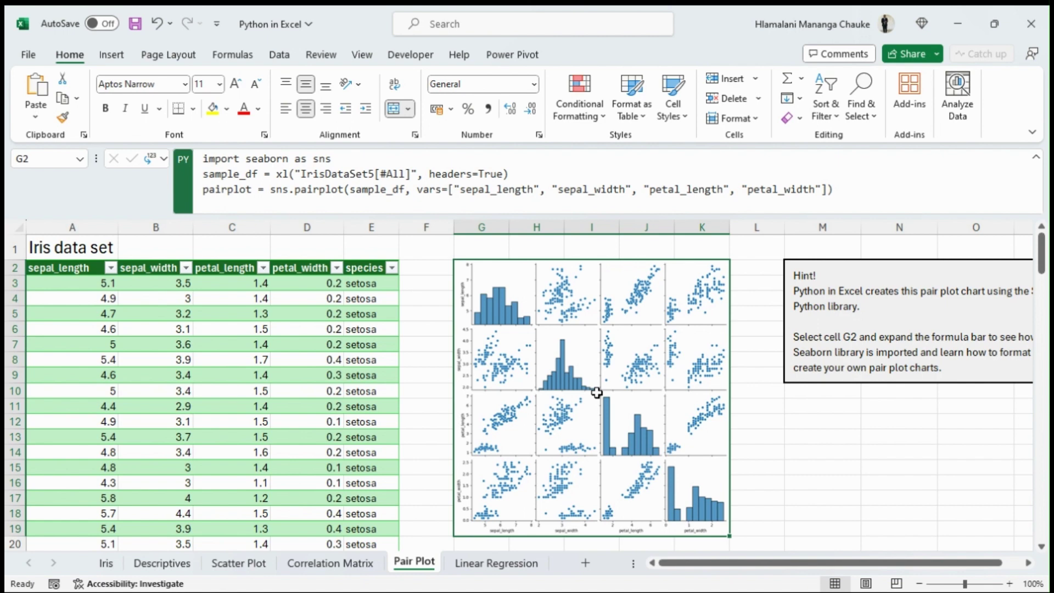
click(384, 163)
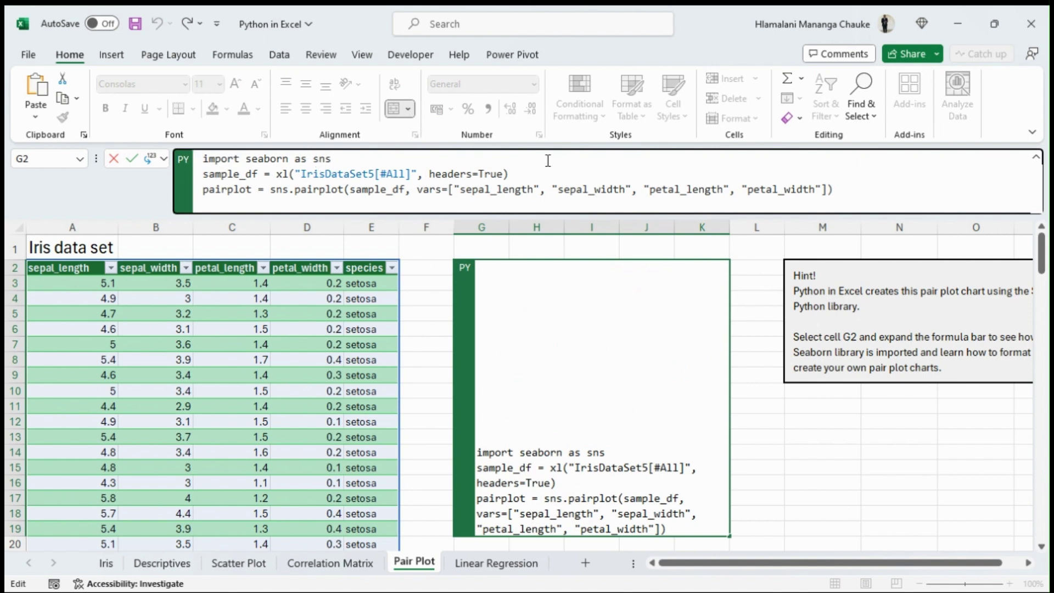
click(221, 174)
double_click(330, 159)
click(295, 204)
drag(489, 190, 500, 190)
click(400, 190)
click(838, 190)
- Rerun the pair plot code in cell G2 without edits and examine the resulting chart
key(ctrl+Return)
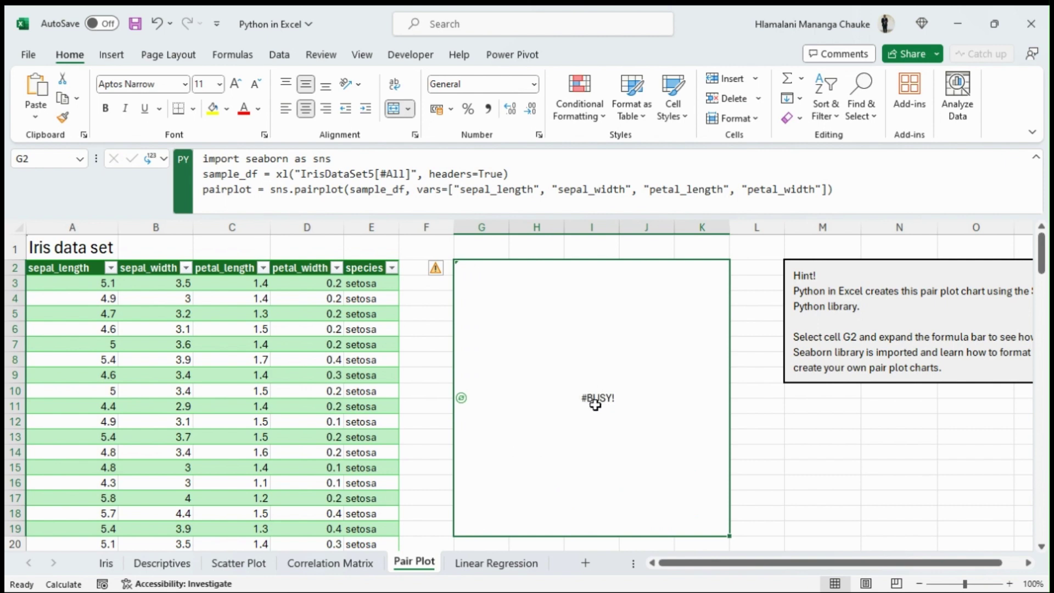
scroll(596, 404, down, 1)
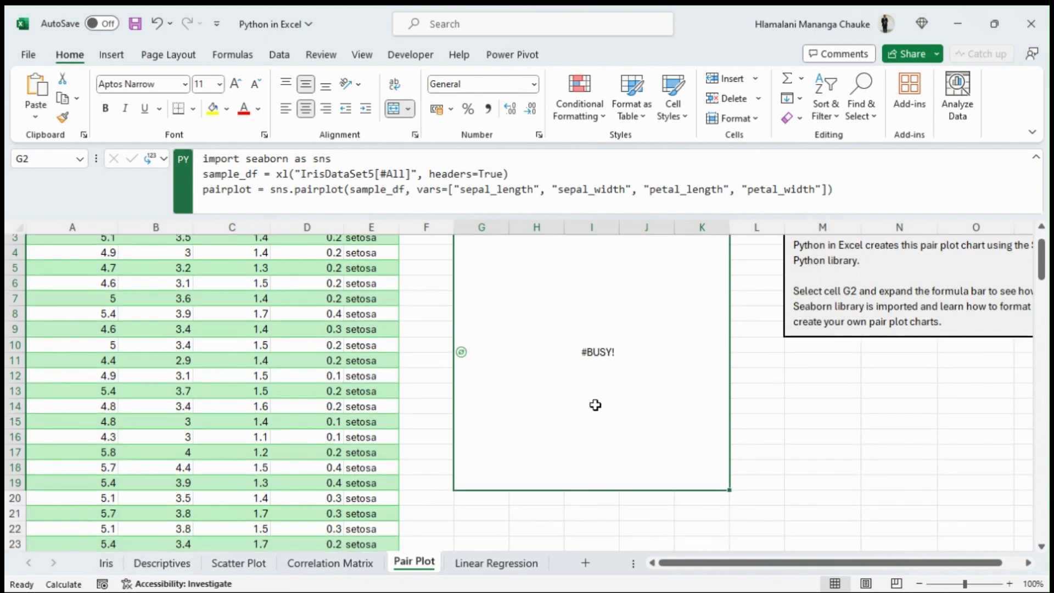
scroll(595, 405, up, 1)
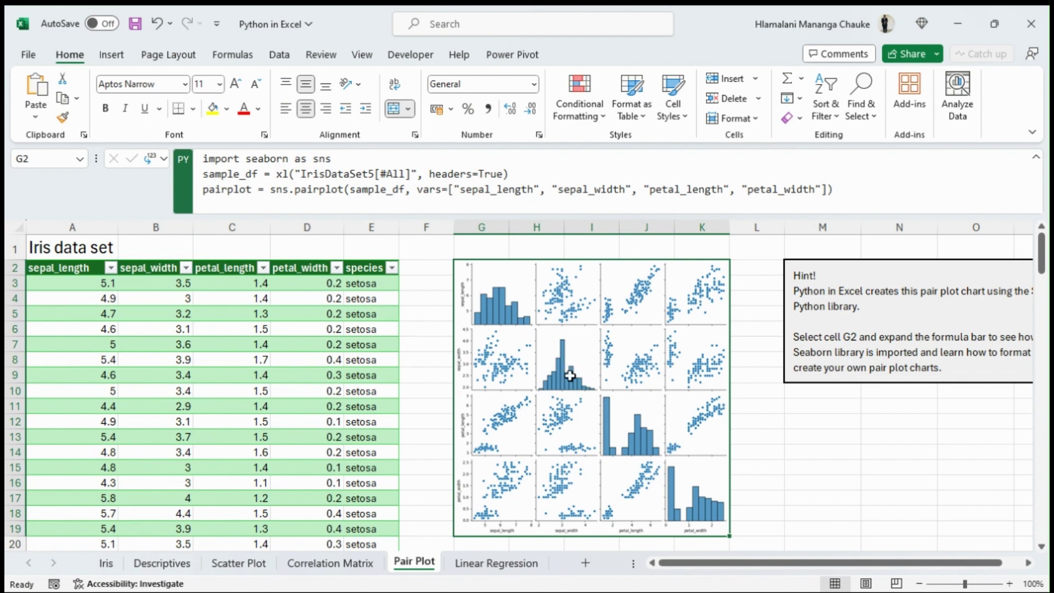
scroll(576, 379, down, 1)
scroll(590, 400, up, 1)
scroll(596, 404, down, 2)
scroll(614, 412, up, 2)
- Open the Linear Regression sheet, review the seaborn sns.regplot code in cell G2, and rerun it without edits
click(514, 562)
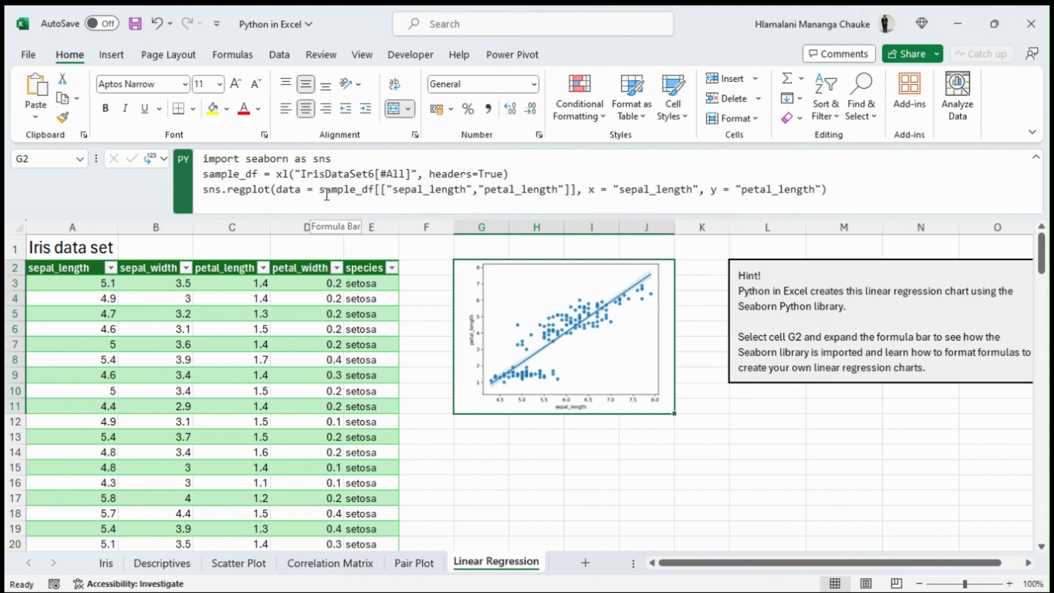
click(297, 173)
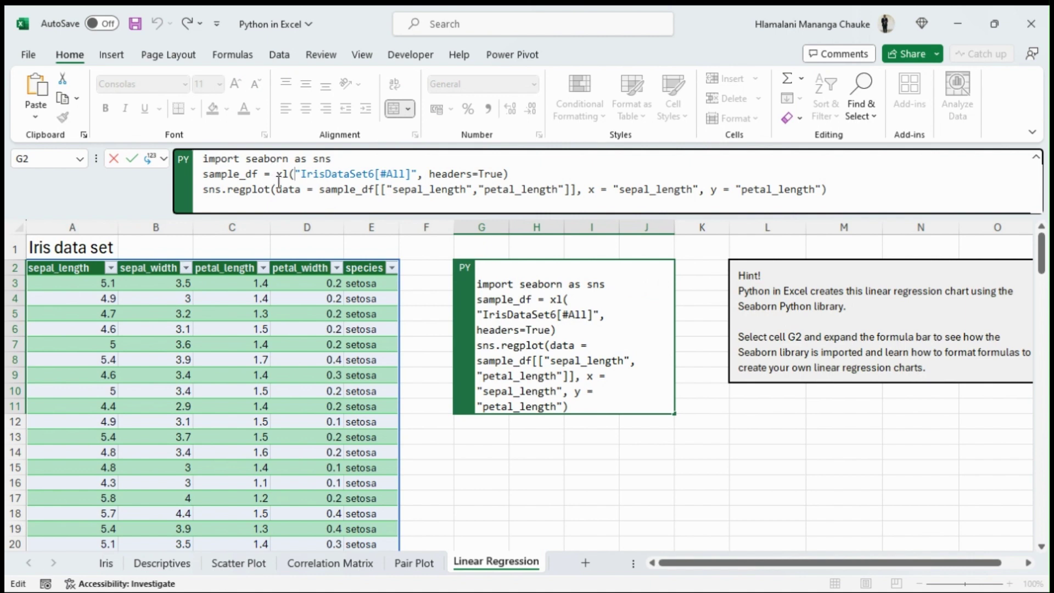
mouse_move(266, 195)
click(271, 189)
key(ctrl+Return)
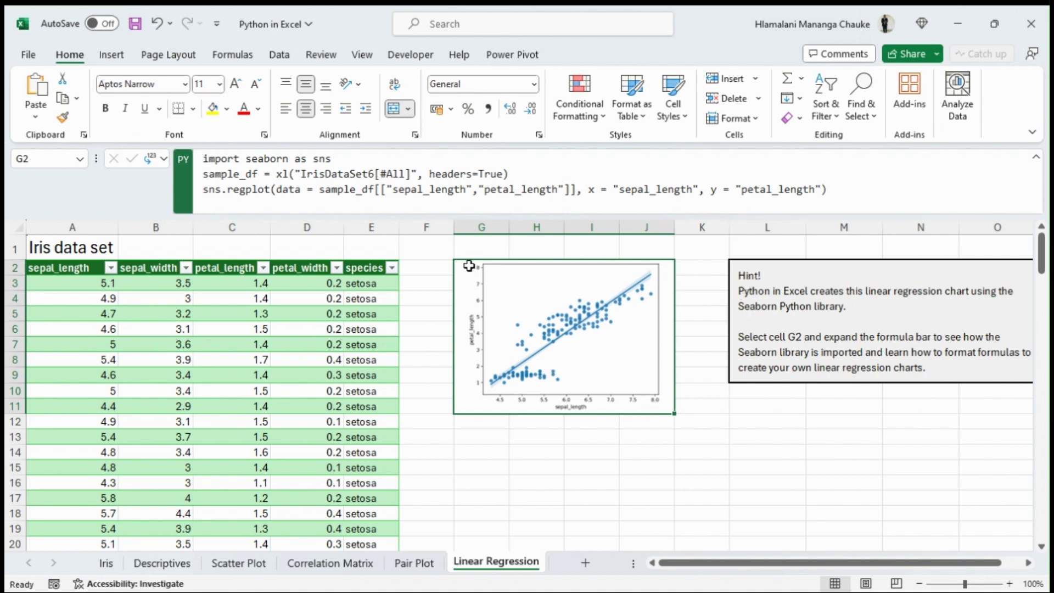
- Merge and center the range G2:K17 to enlarge the linear regression chart, and look it over
mouse_move(468, 266)
mouse_down()
mouse_move(612, 324)
mouse_move(758, 443)
mouse_move(670, 449)
mouse_move(729, 506)
mouse_up()
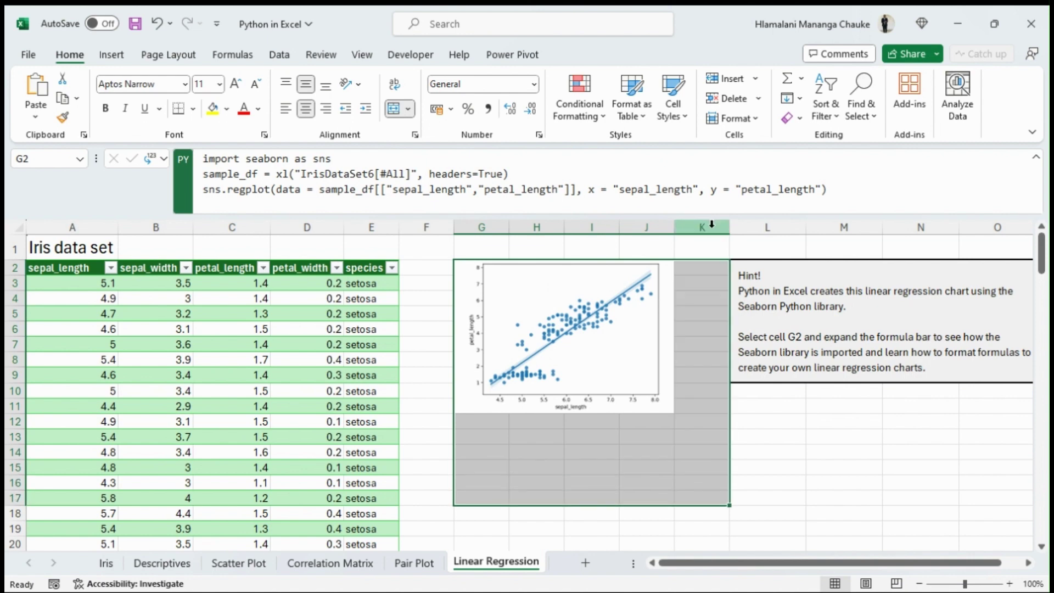
click(394, 104)
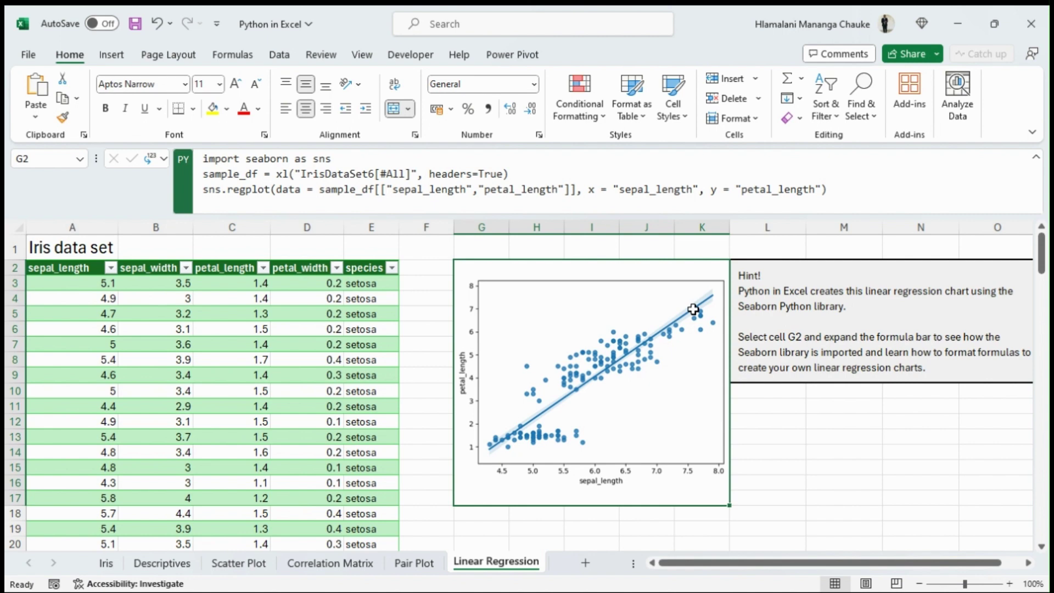
scroll(701, 372, down, 1)
scroll(699, 372, up, 1)
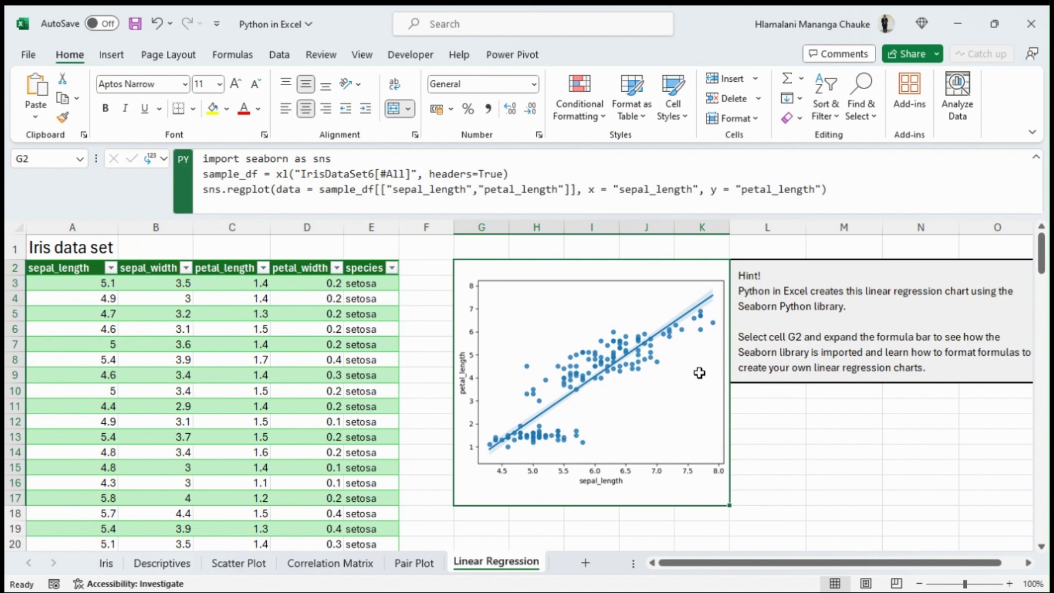